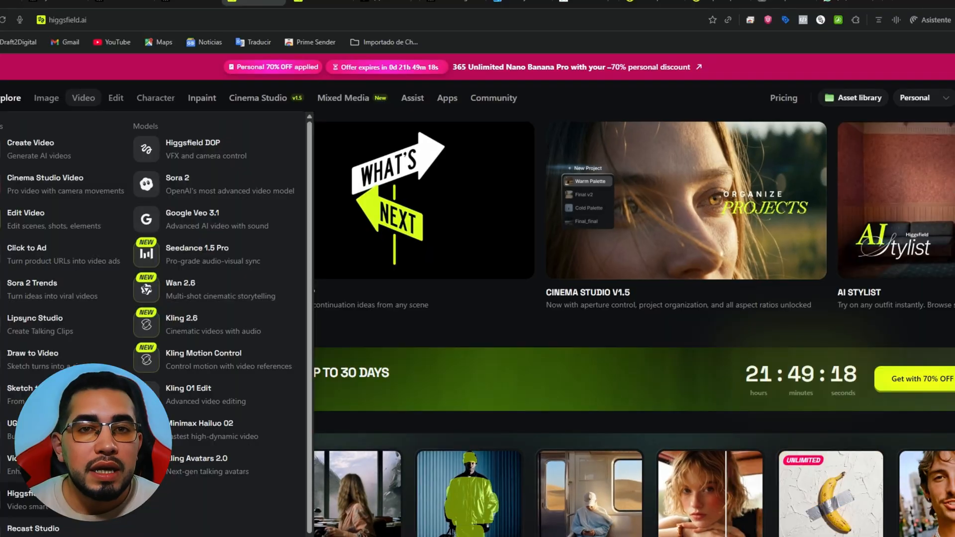
Open the Mixed Media page and look through its effect presets
mouse_move(124, 102)
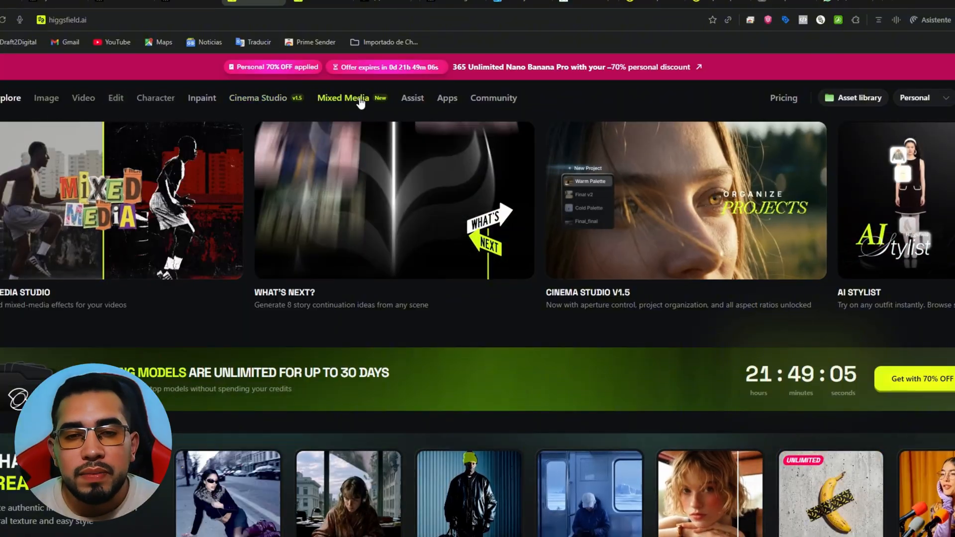
click(342, 98)
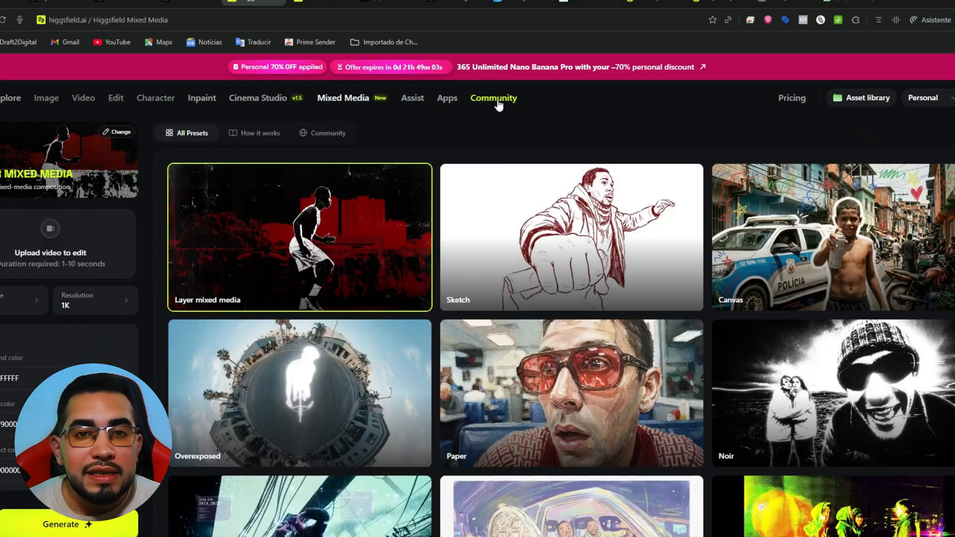
scroll(416, 232, down, 1)
scroll(417, 231, down, 3)
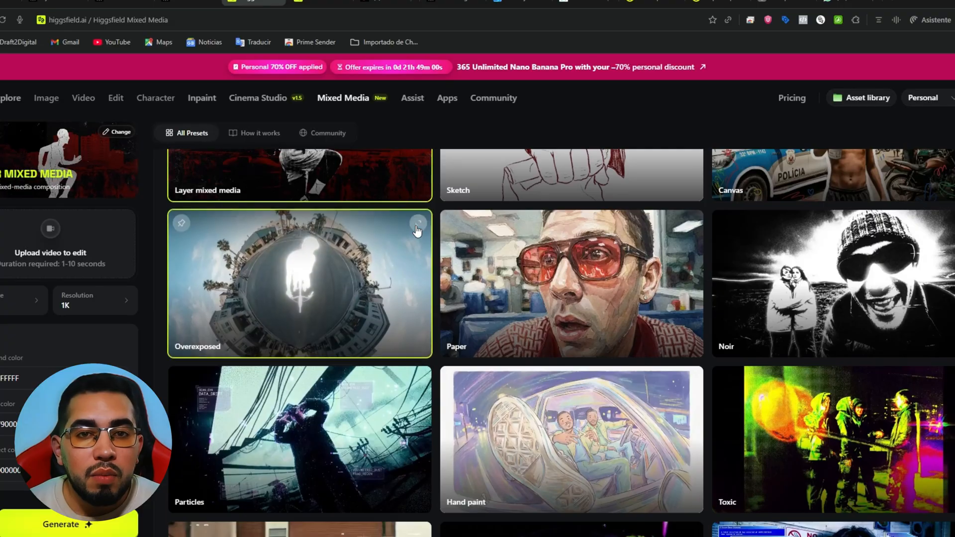
scroll(416, 230, up, 4)
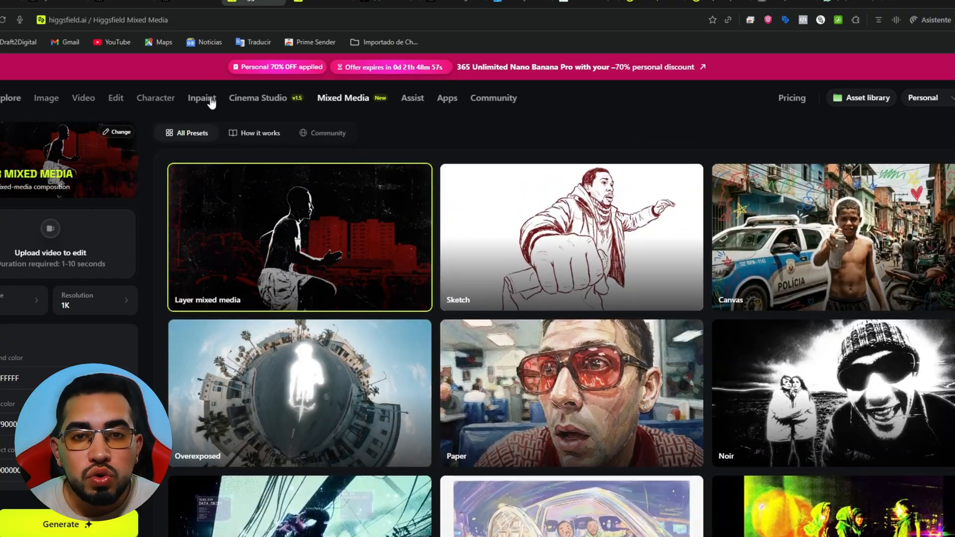
Open the Nano Banana Pro image generation page
click(44, 97)
mouse_move(83, 98)
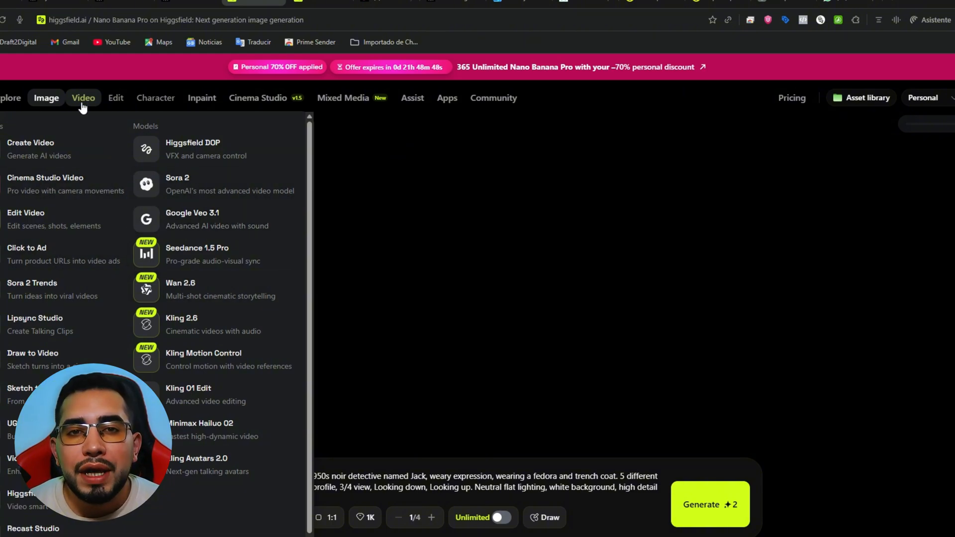
mouse_move(43, 100)
click(224, 211)
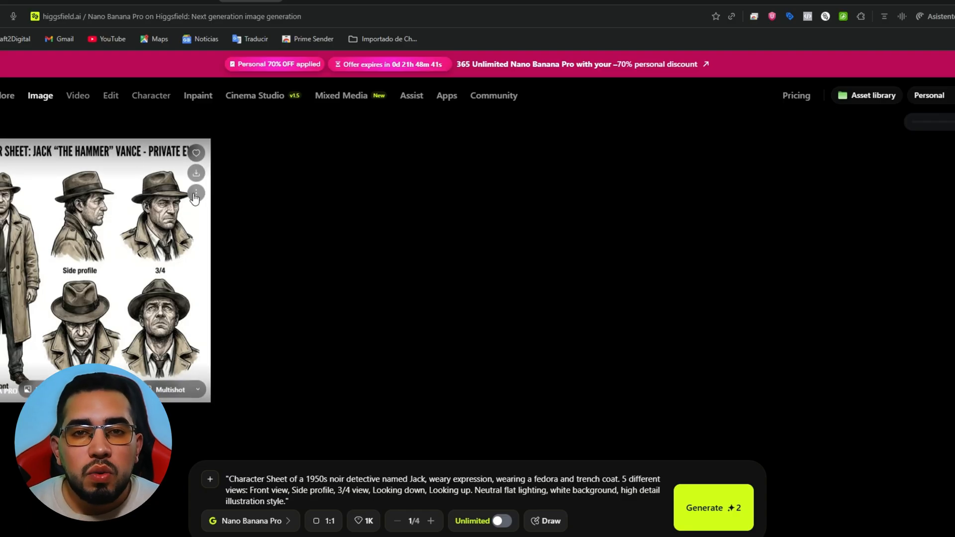
click(196, 193)
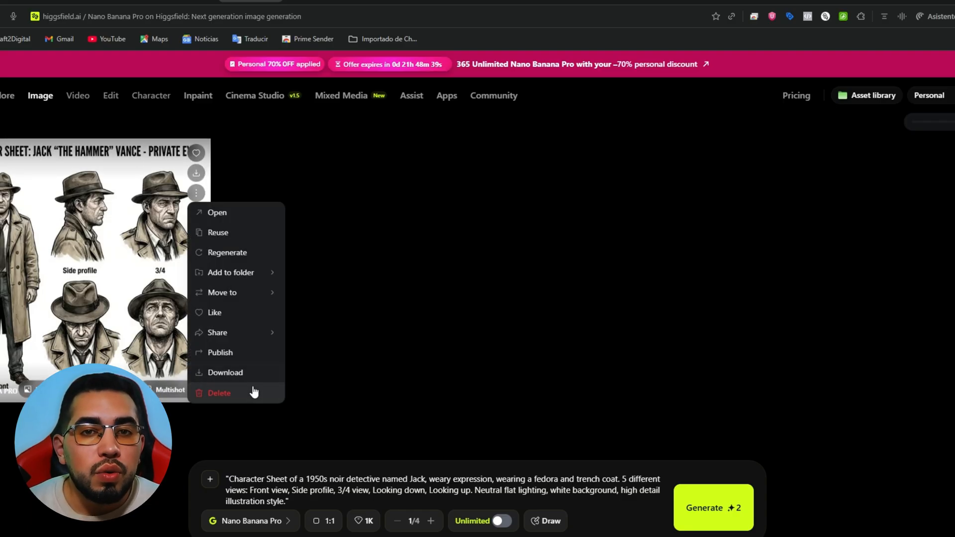
click(486, 334)
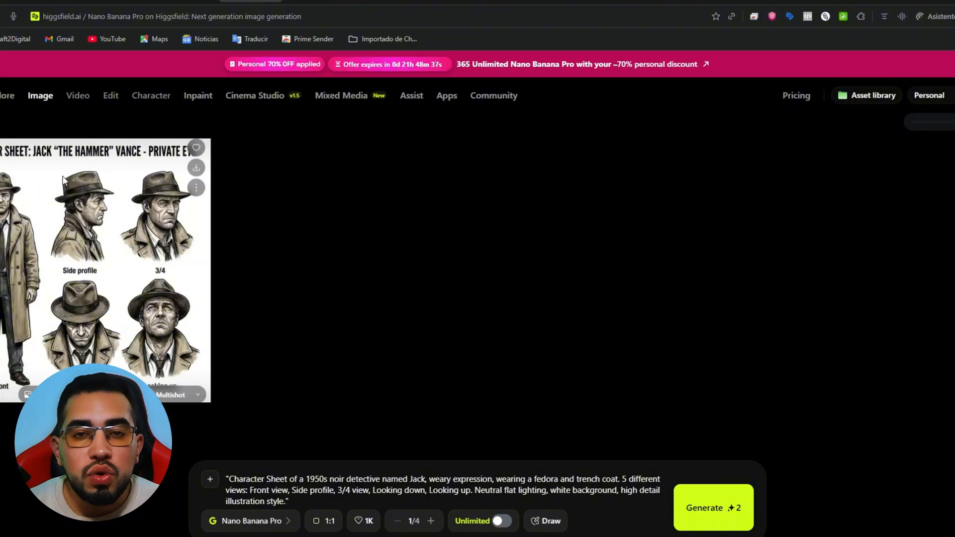
click(196, 193)
click(242, 401)
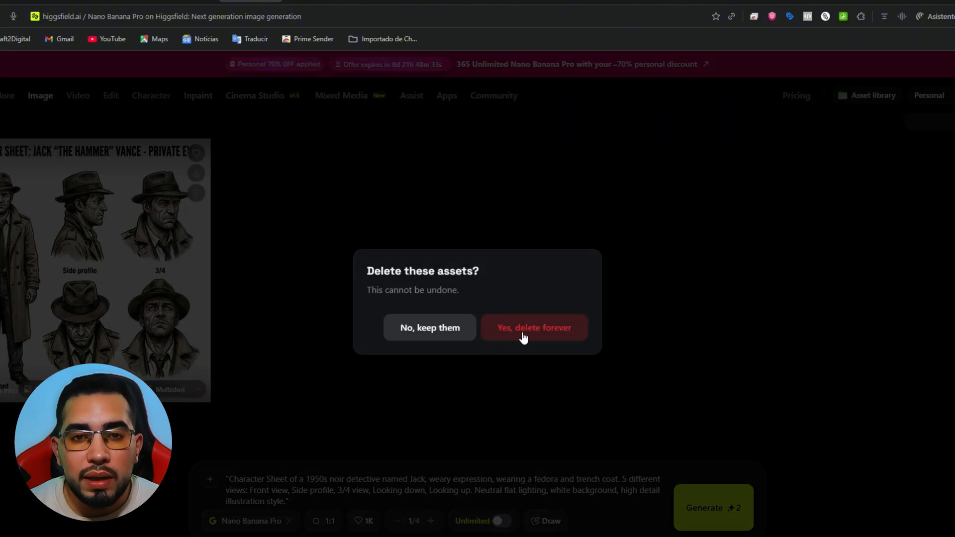
click(438, 330)
Set the aspect ratio to 16:9 and replace the prompt with a cinematic entrepreneur close-up featuring holographic sales charts and an "AI SALES" badge
triple_click(400, 482)
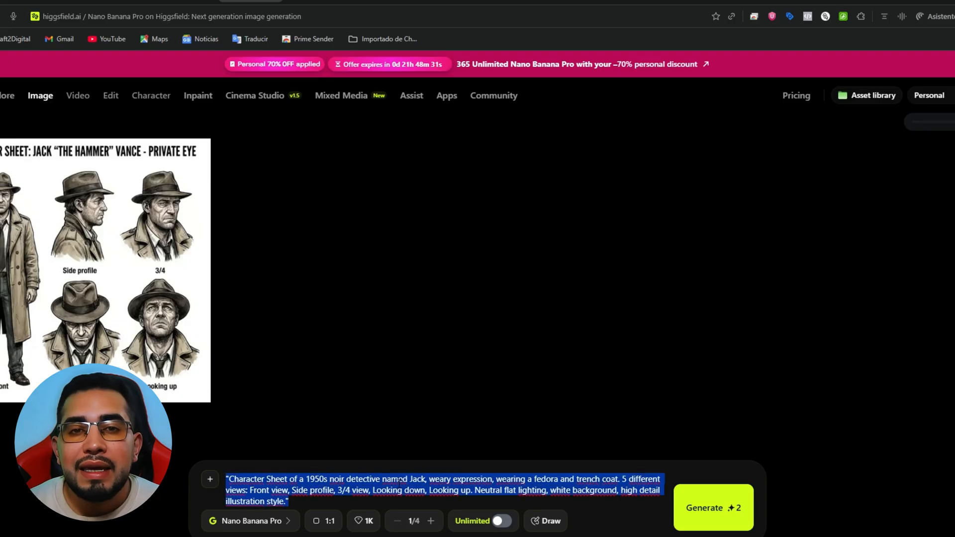
key(BackSpace)
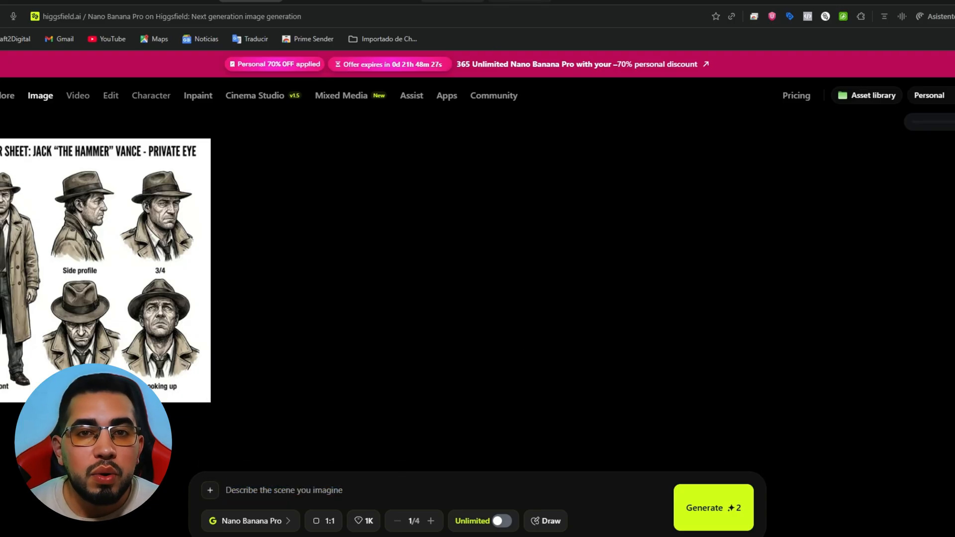
click(330, 521)
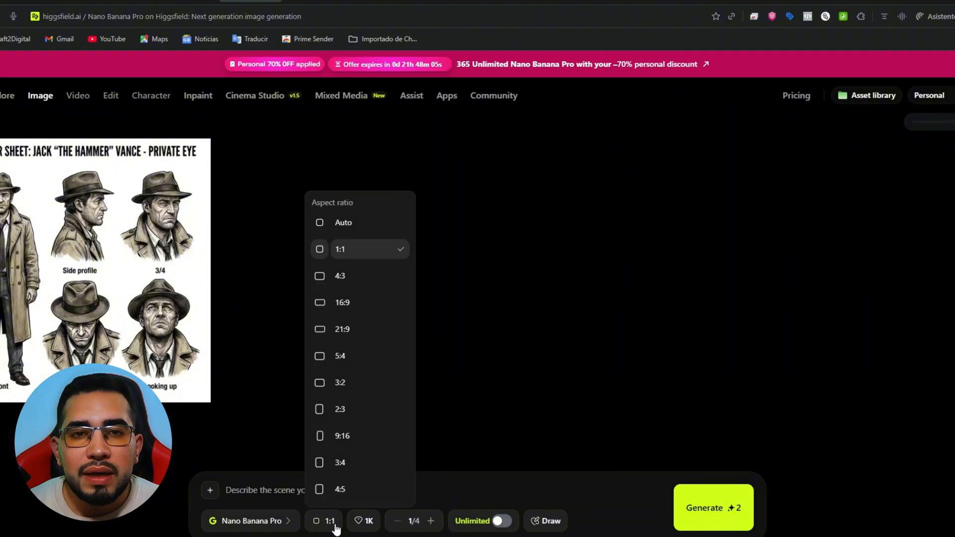
click(356, 305)
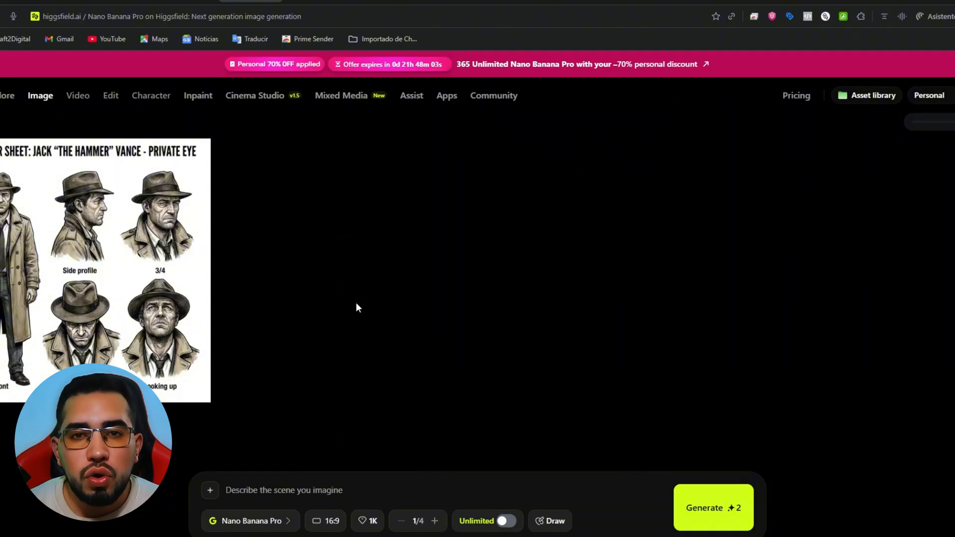
text(Cinematic close-up of a Latin American entrepreneur sitting at a modern desk, multiple holographic sales charts floating around, neon teal and purple lighting, confident expression, wearing a dark blazer with a badge that reads "AI SALES", depth of field, 2K resolution, sharp focus, designed as a YouTube thumbnail background)
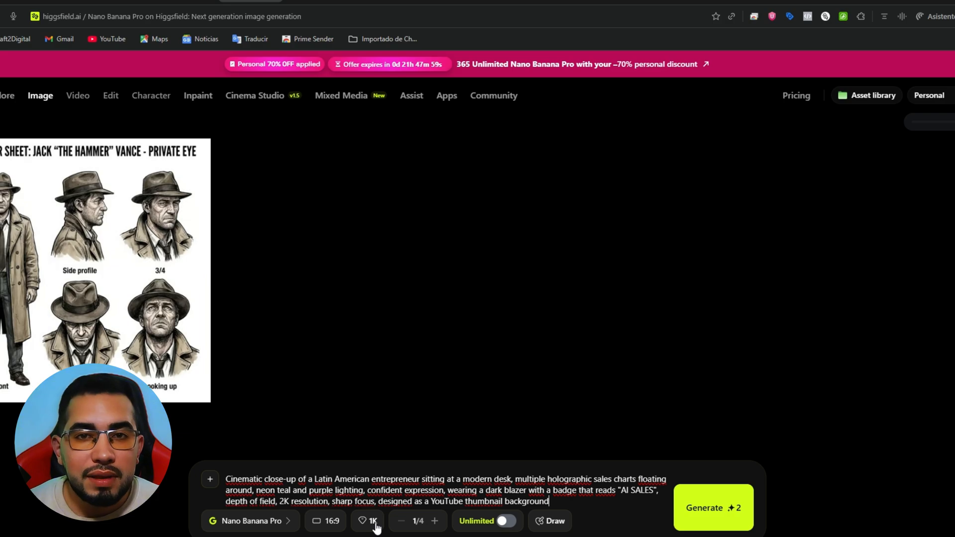
Set the resolution to 2K and generate one image from the entrepreneur close-up prompt
click(374, 523)
click(477, 487)
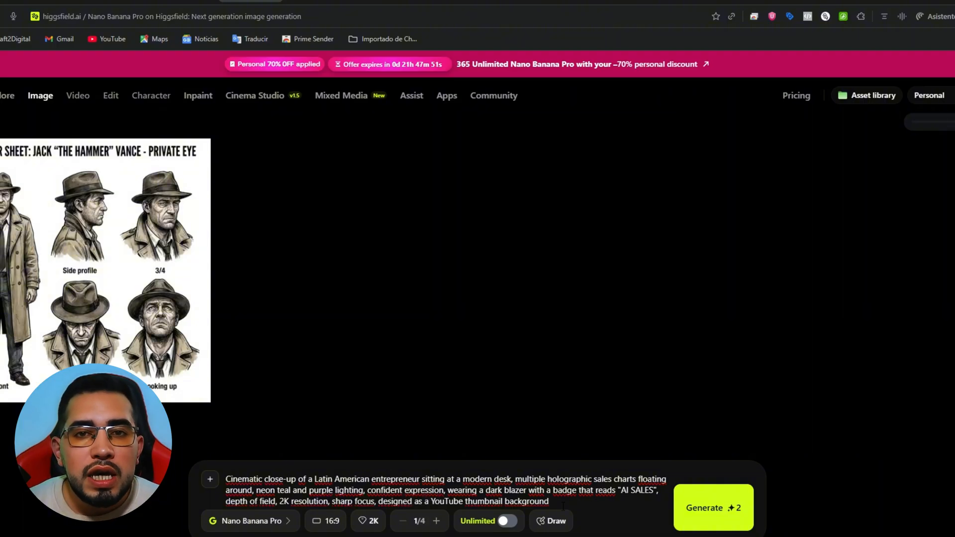
click(436, 520)
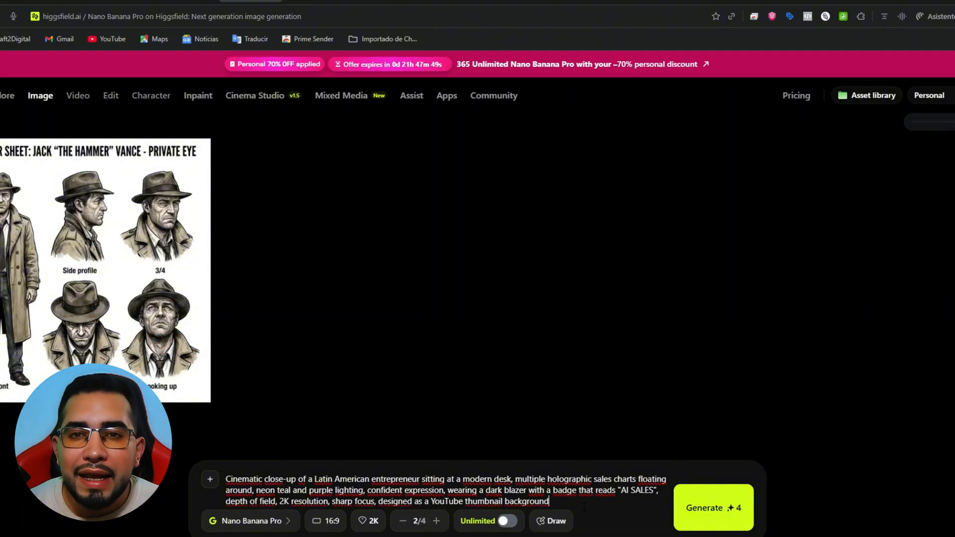
click(504, 522)
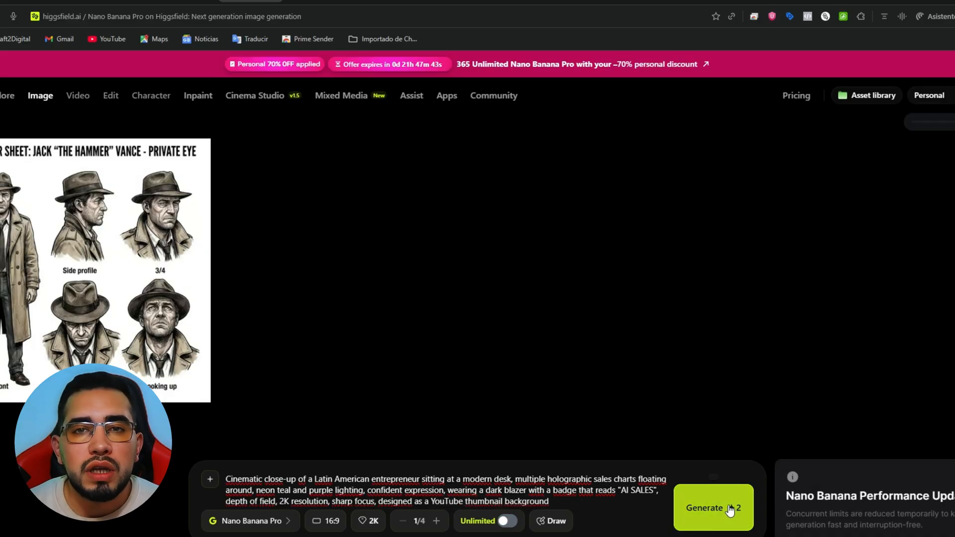
click(729, 510)
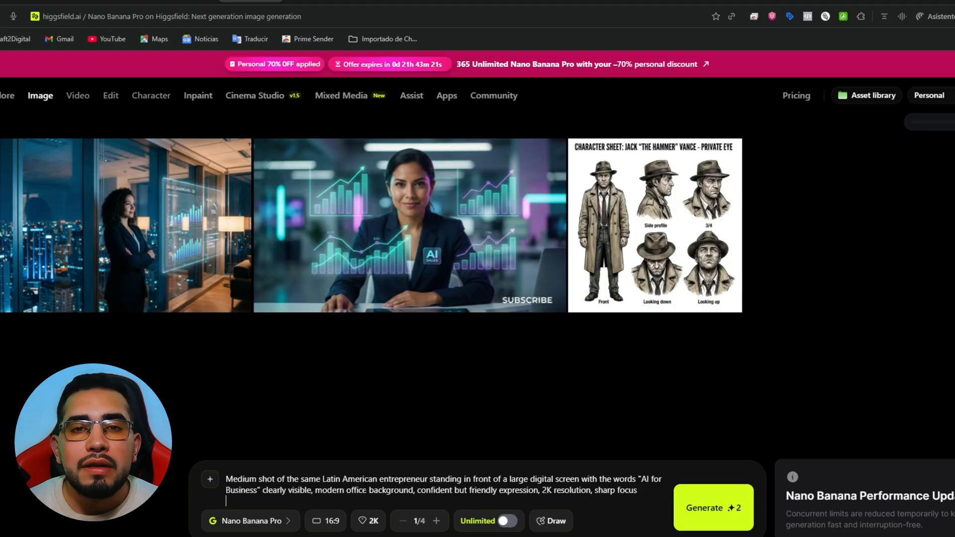
Generate a 16:9, 2K medium shot of the same entrepreneur standing before a large digital screen with the words "AI for Business"
key(BackSpace)
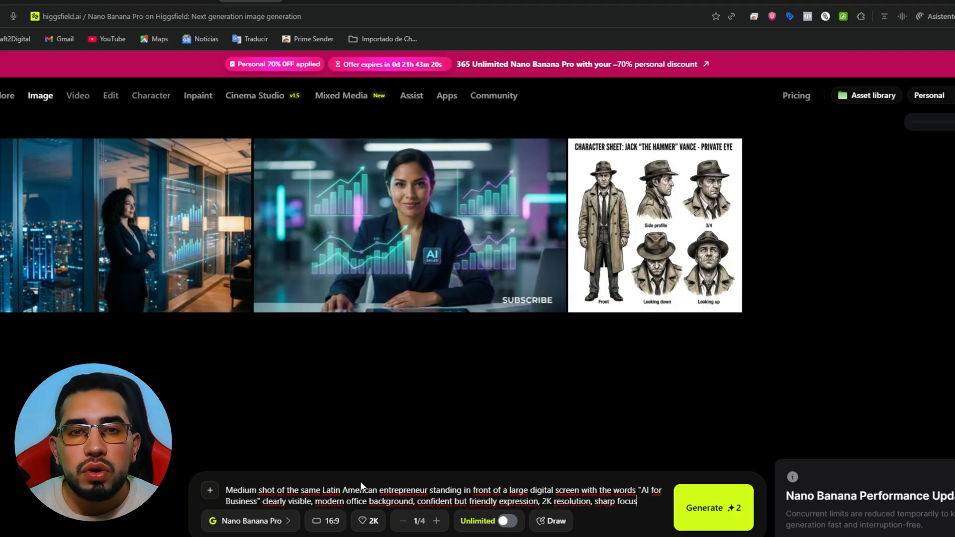
click(710, 512)
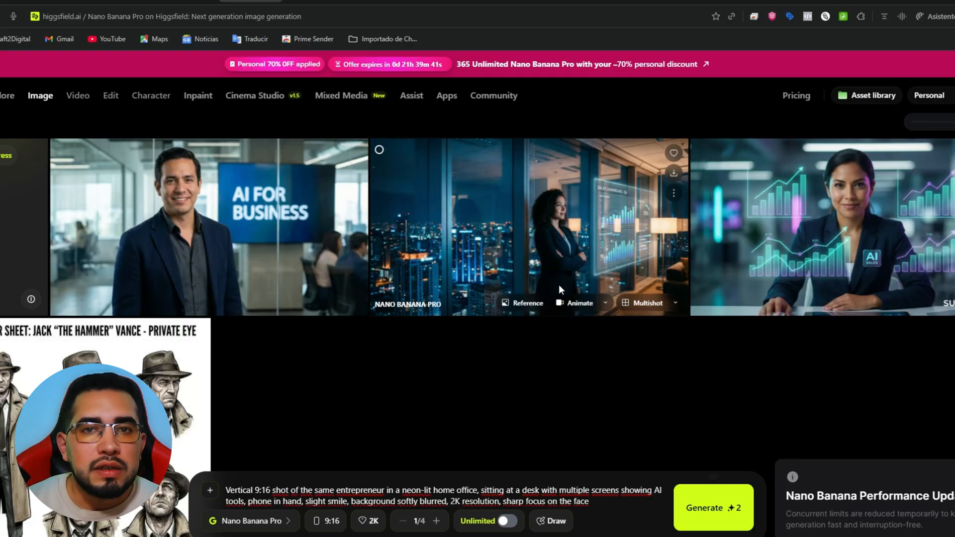
Open Cinema Studio's video mode and set the generated image of the woman in the night office as the start frame
click(559, 284)
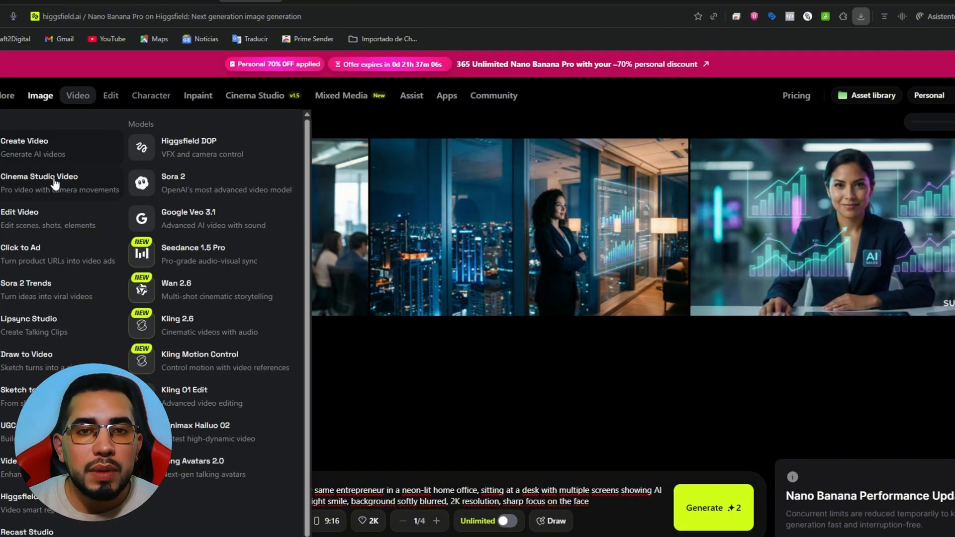
click(53, 180)
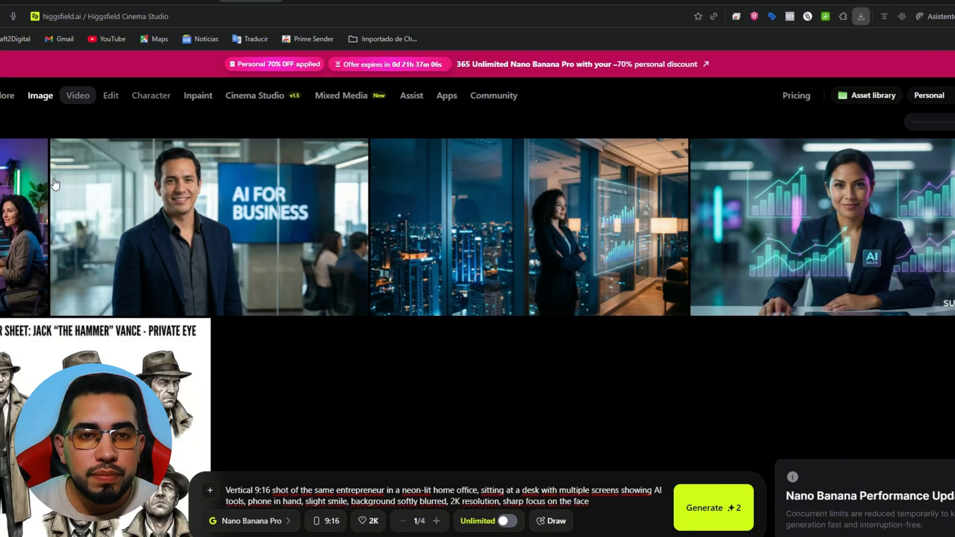
click(550, 503)
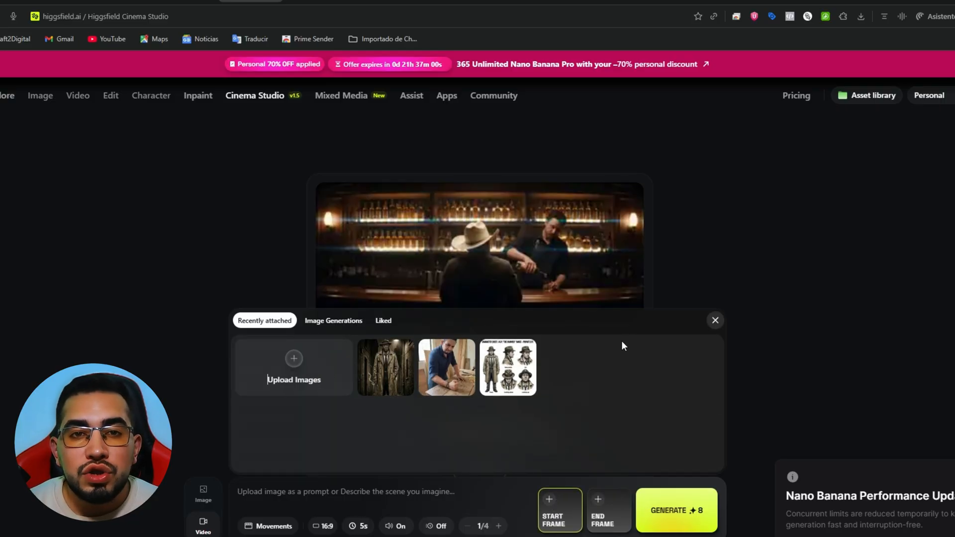
click(320, 323)
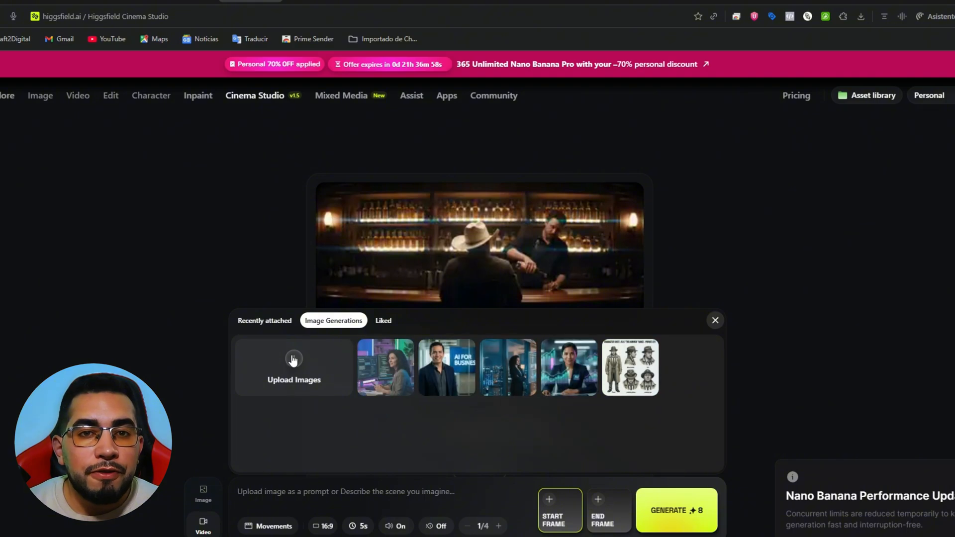
click(512, 370)
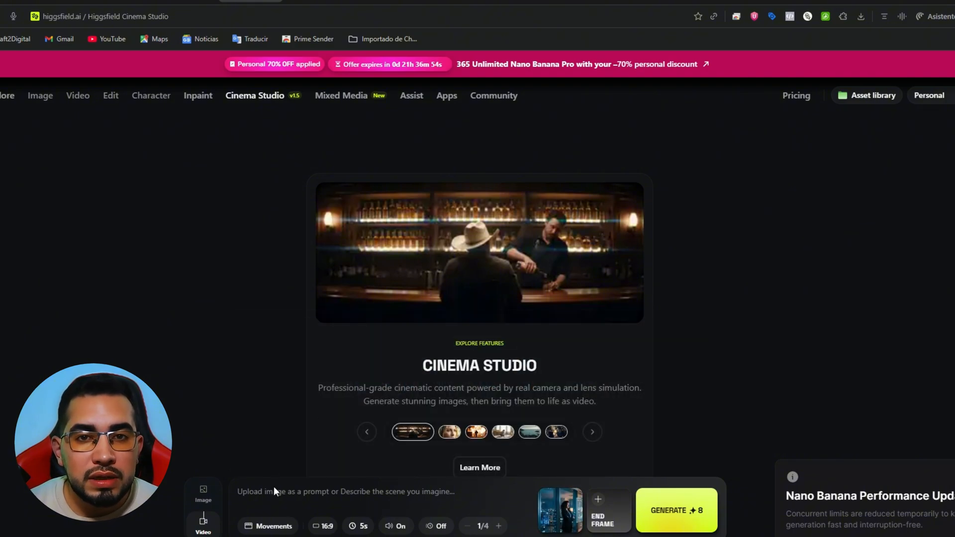
Enter the slow dolly-in prompt with city-light parallax and a slight head turn towards the dashboard, and choose the Zoom in camera movement
text(Slow dolly-in on the entrepreneur, camera at eye level, subtle parallax on the city lights in the background, the character breathes naturally and slightly turns her head towards the holographic dashboard, cinematic lighting with soft contrast, depth of field, film-like motion)
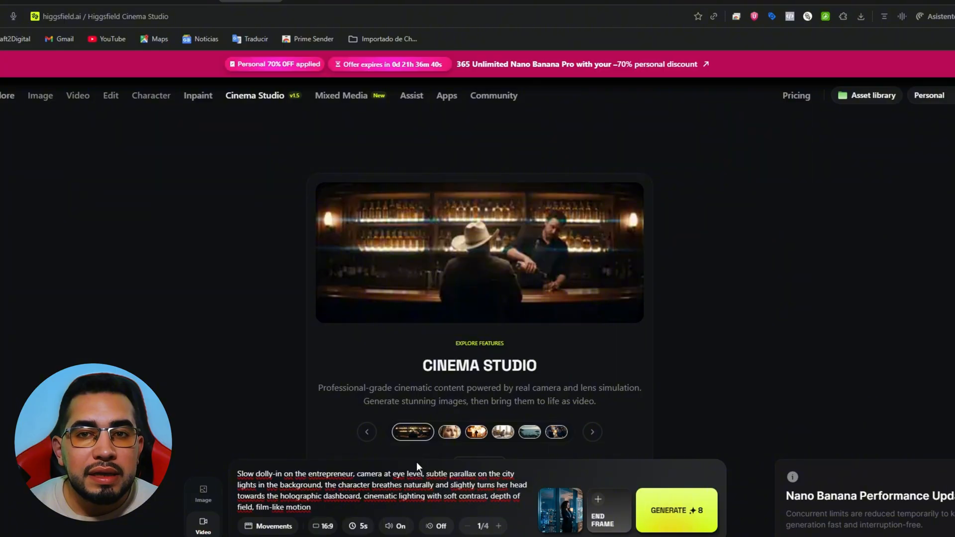
click(277, 527)
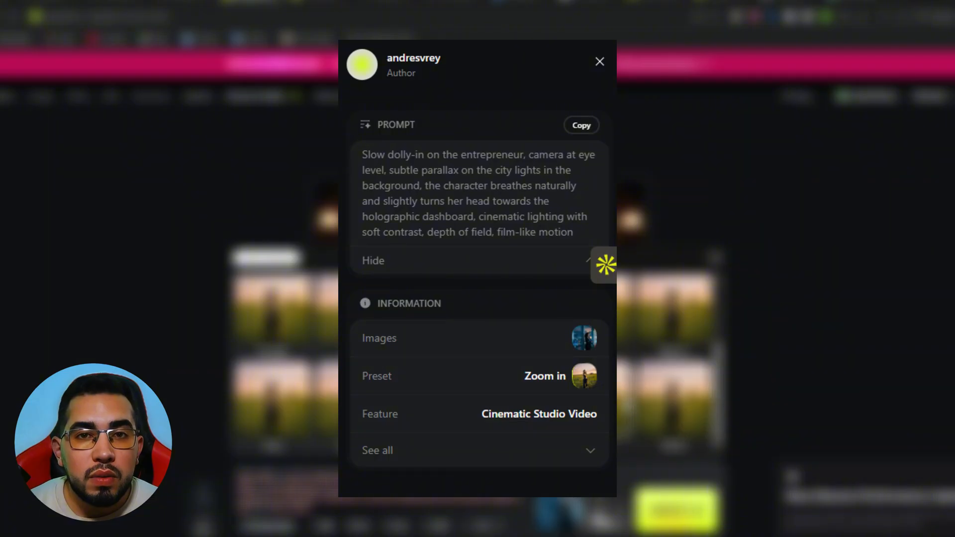
scroll(385, 379, up, 3)
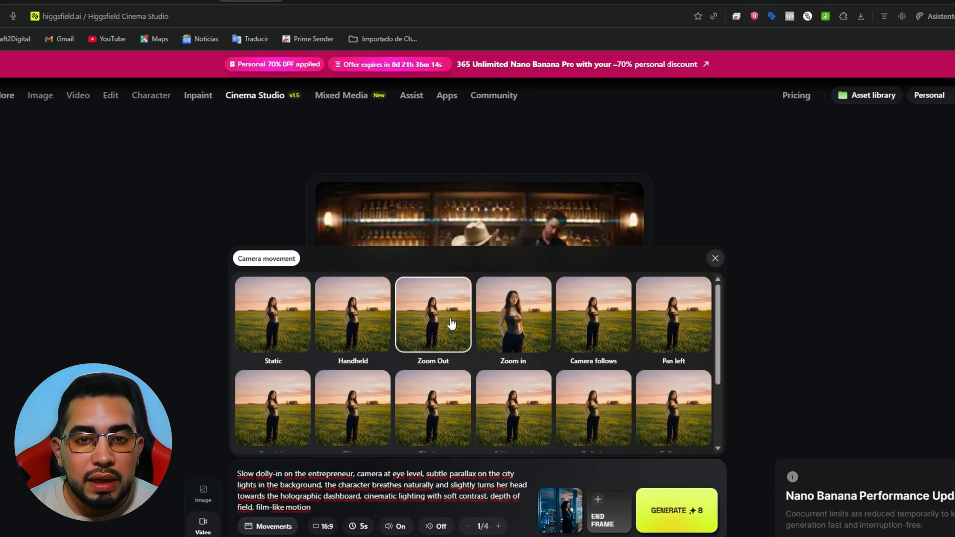
click(499, 323)
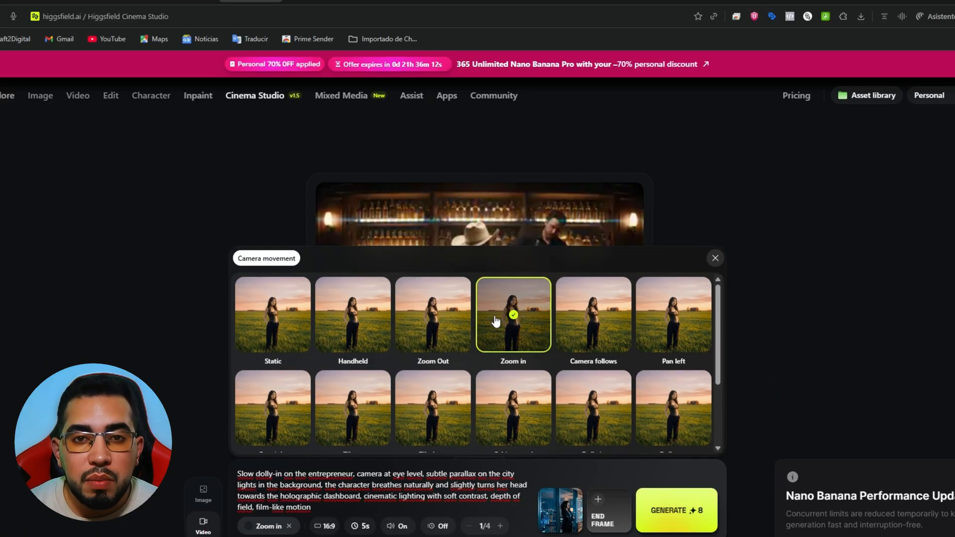
Generate the 5-second, 16:9 Zoom in video and close the camera movement choices
click(398, 506)
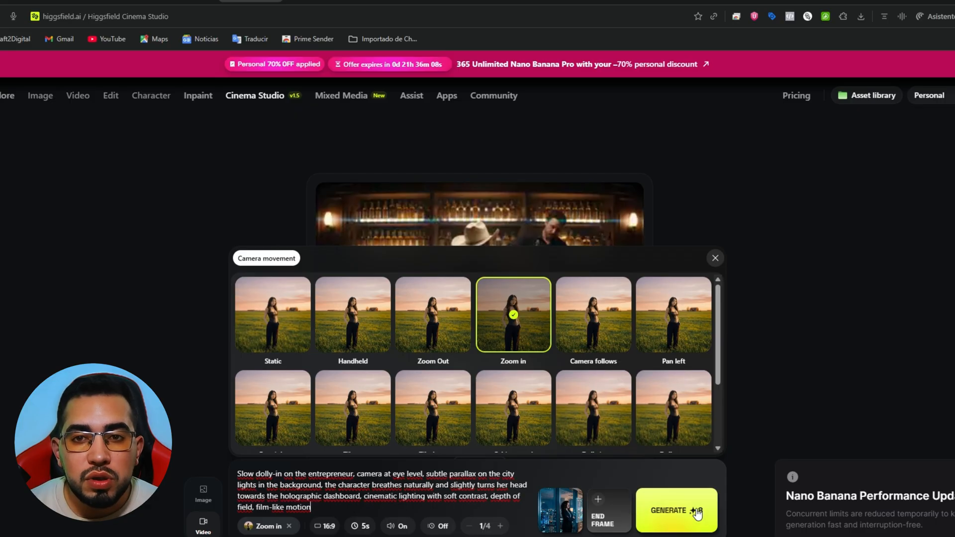
click(677, 512)
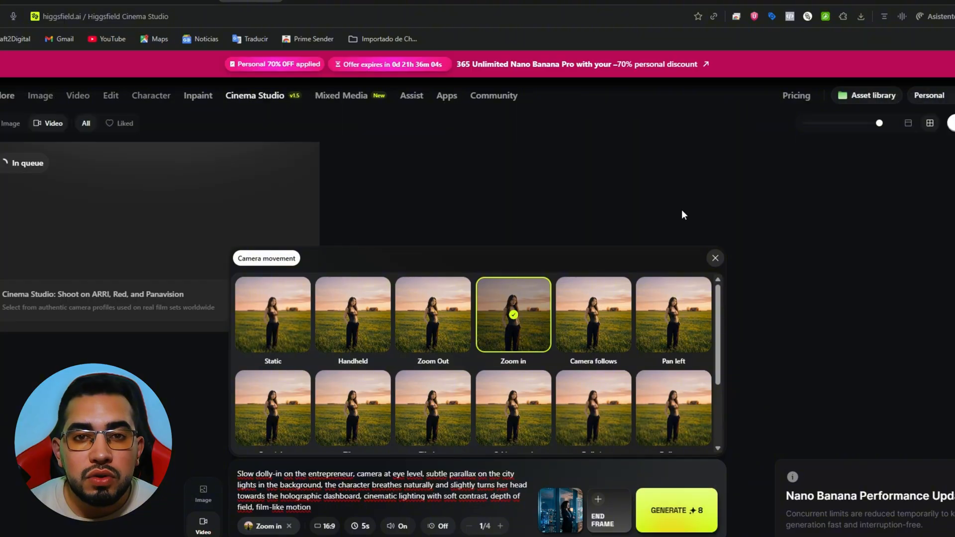
click(715, 258)
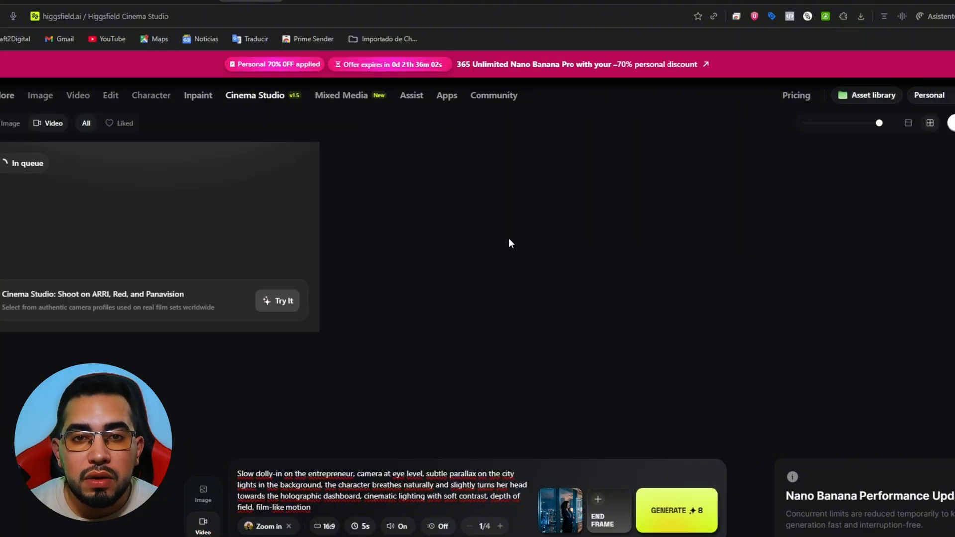
View the generated video of the woman by the sales dashboard at large size, then close its preview
mouse_move(195, 230)
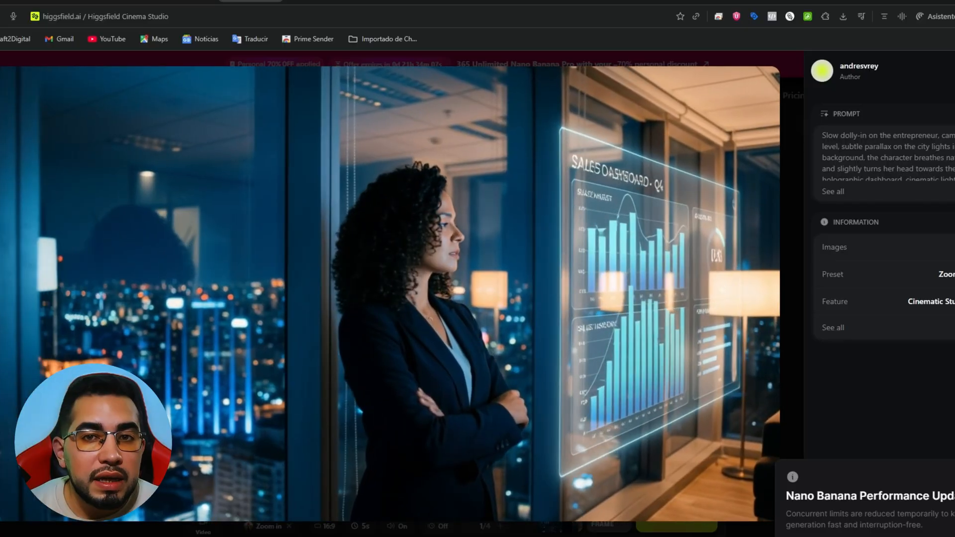
key(Escape)
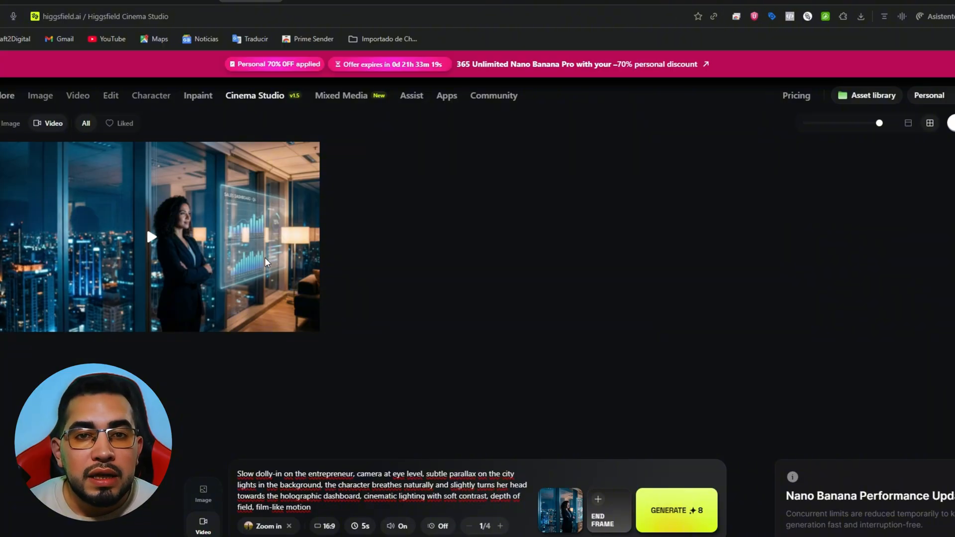
Replace the prompt with the static-camera shot of the entrepreneur walking towards the window, and set the camera movement to Static
triple_click(310, 487)
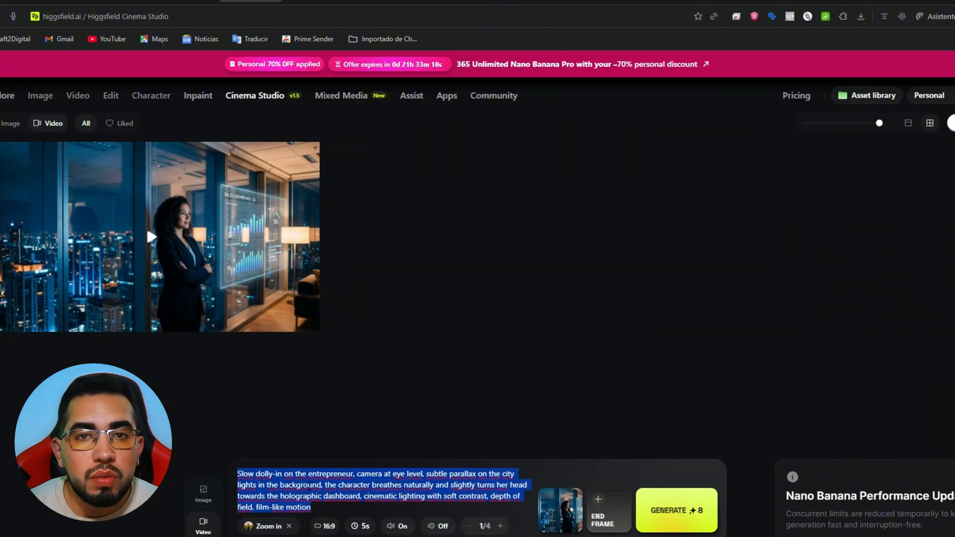
text(Static camera at medium distance, slight handheld feel, the entrepreneur walks slowly towards the window, city lights reflecting on the glass, she pauses and looks outside as the holographic dashboard fades in softly beside her)
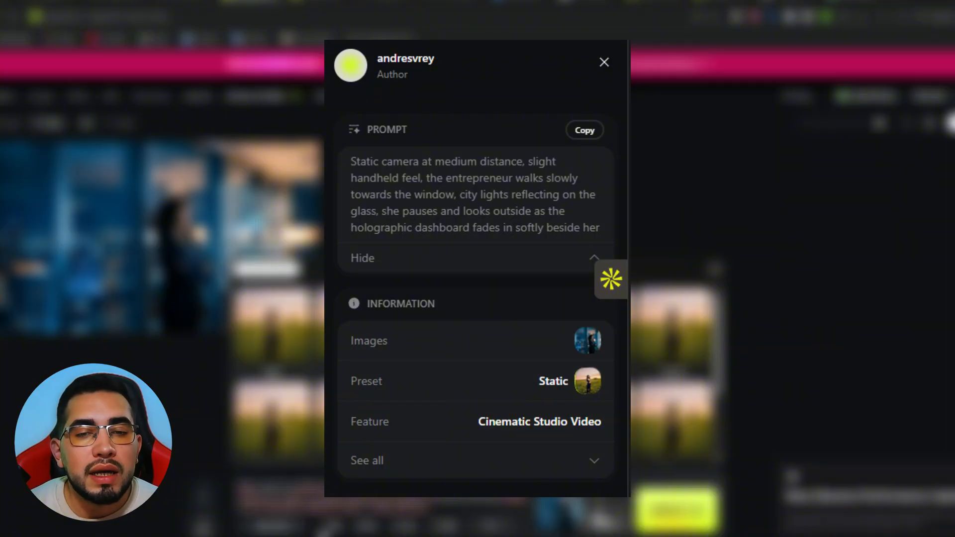
click(718, 276)
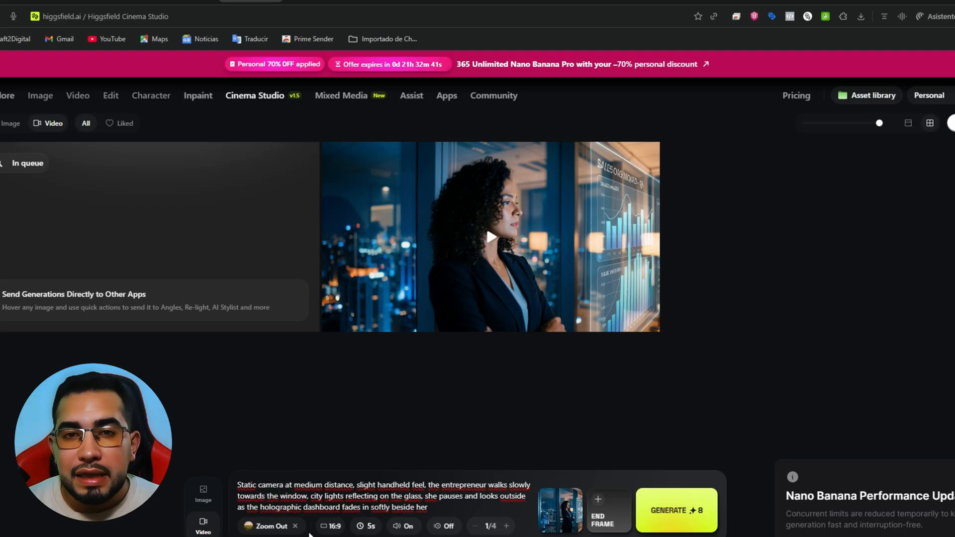
click(295, 526)
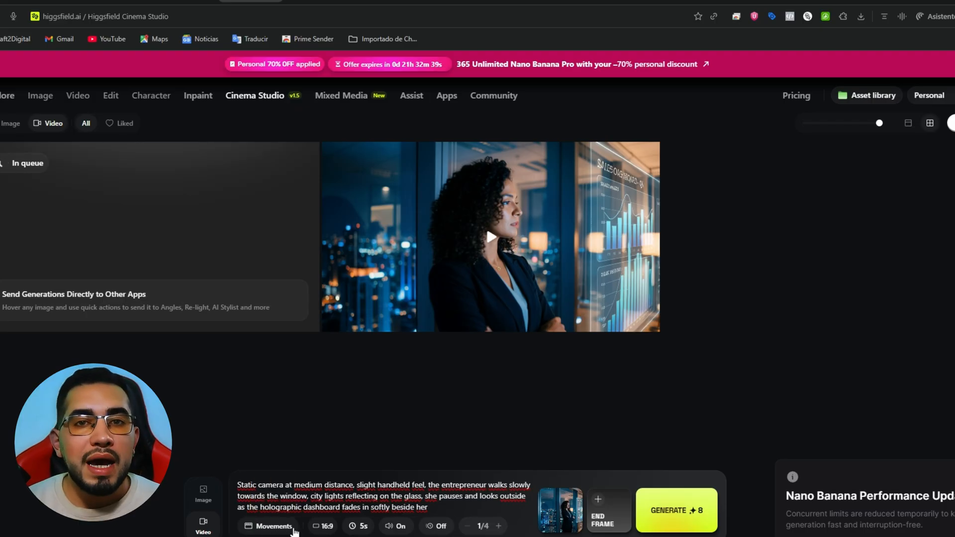
click(293, 529)
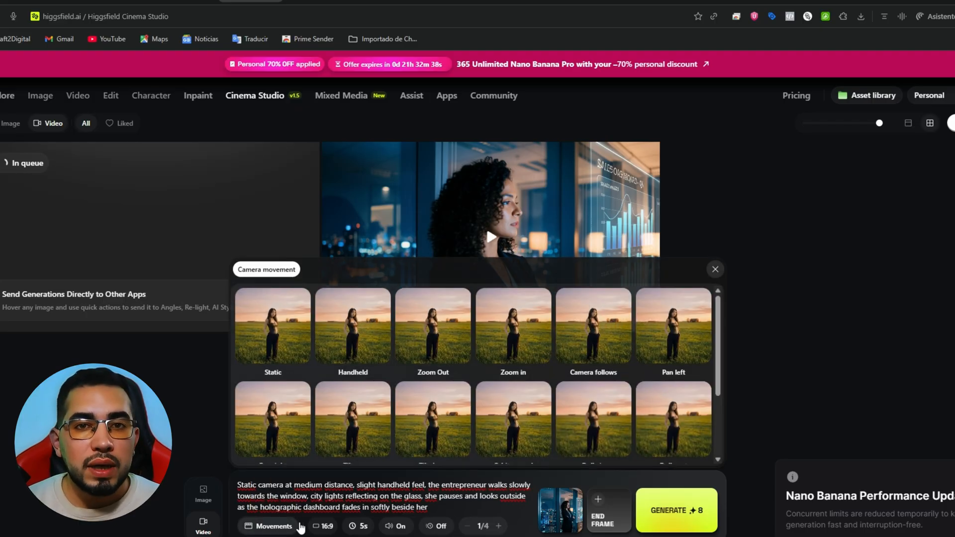
click(284, 330)
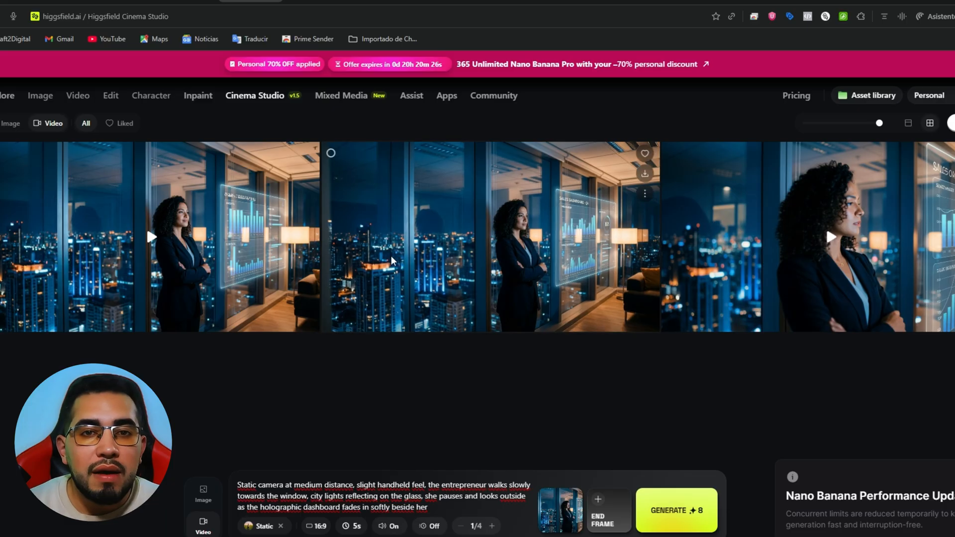
Open the video generator with the Kling 2.6 model
mouse_move(58, 99)
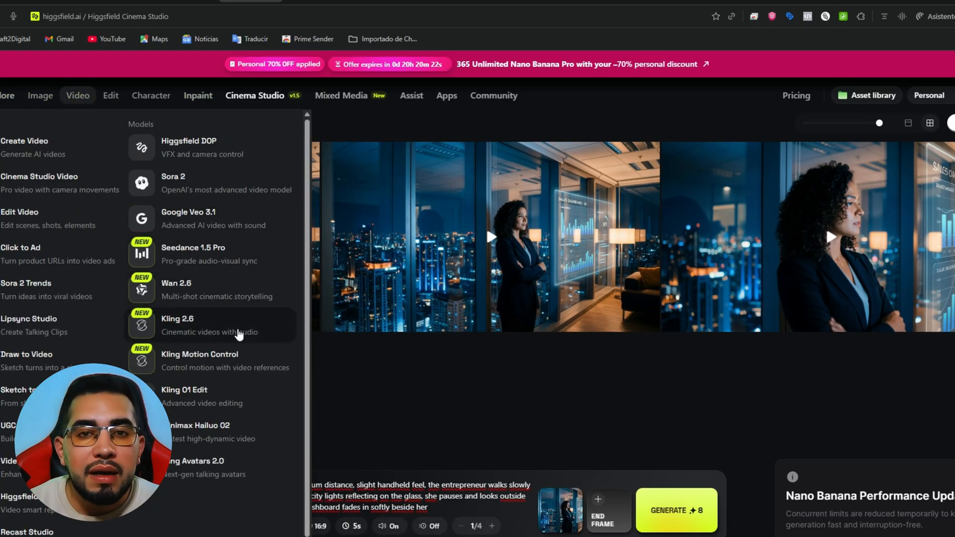
click(239, 329)
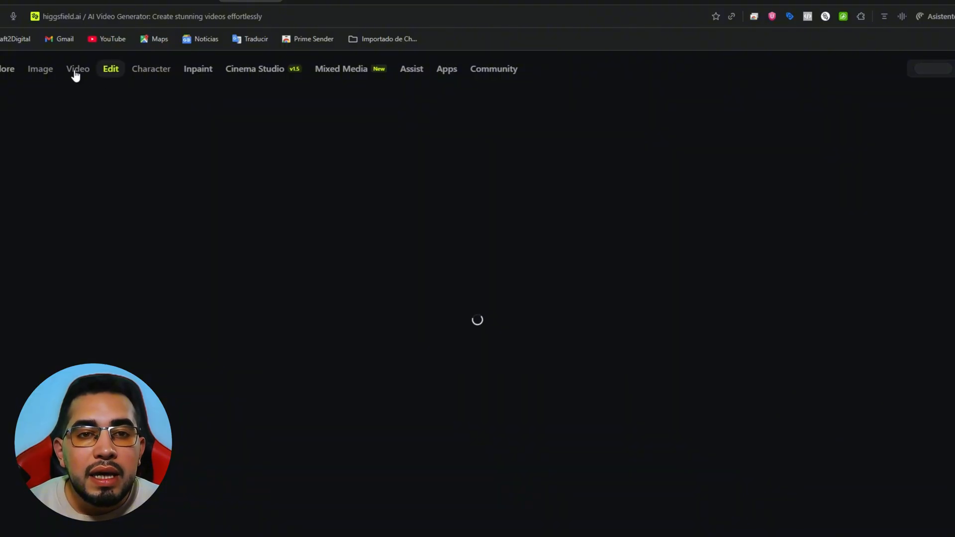
mouse_move(80, 97)
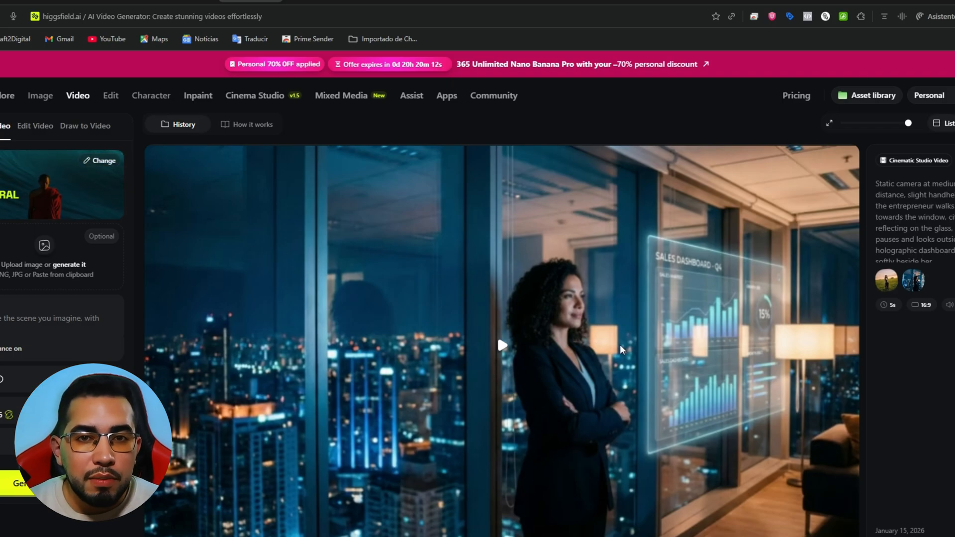
Return to the image generations and view the man beside the "AI for Business" screen at large size, then close the preview
mouse_move(53, 120)
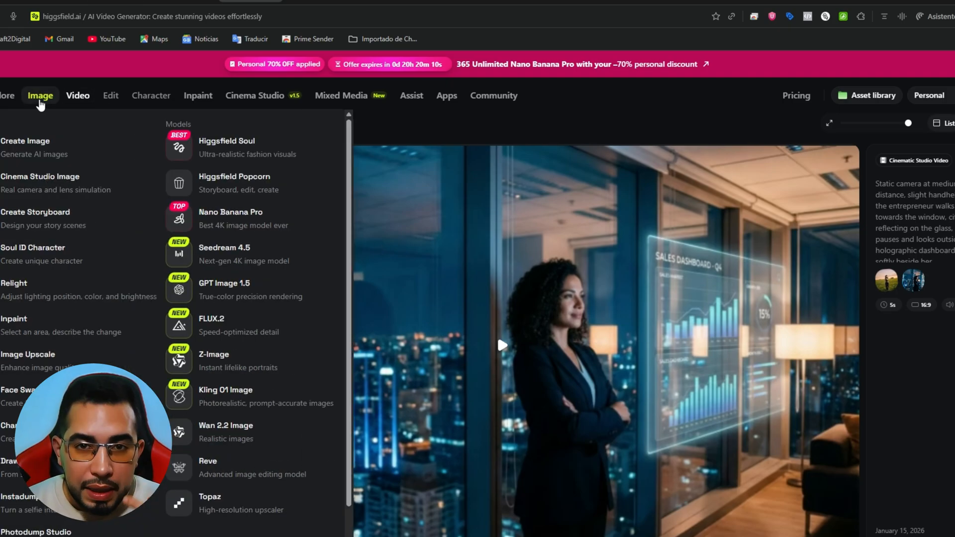
click(40, 97)
mouse_move(38, 100)
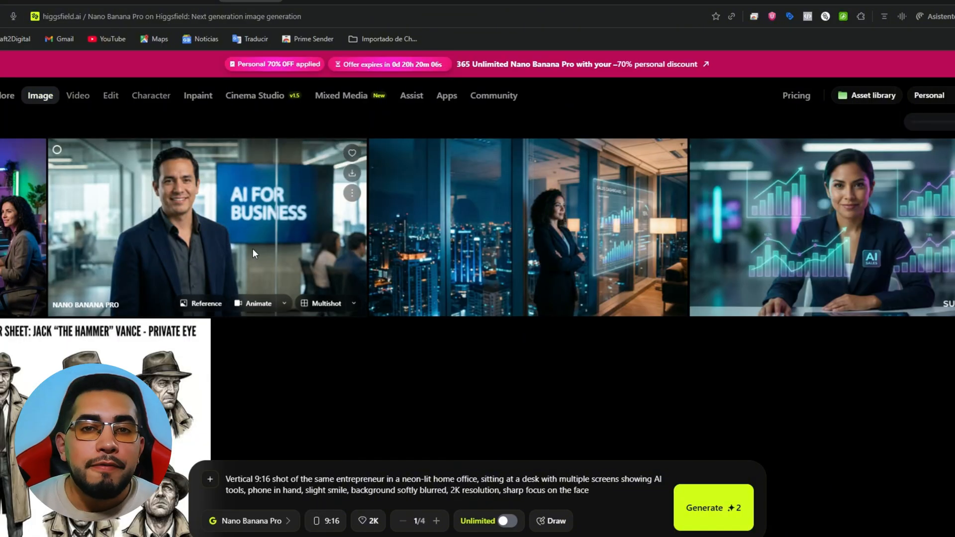
click(270, 226)
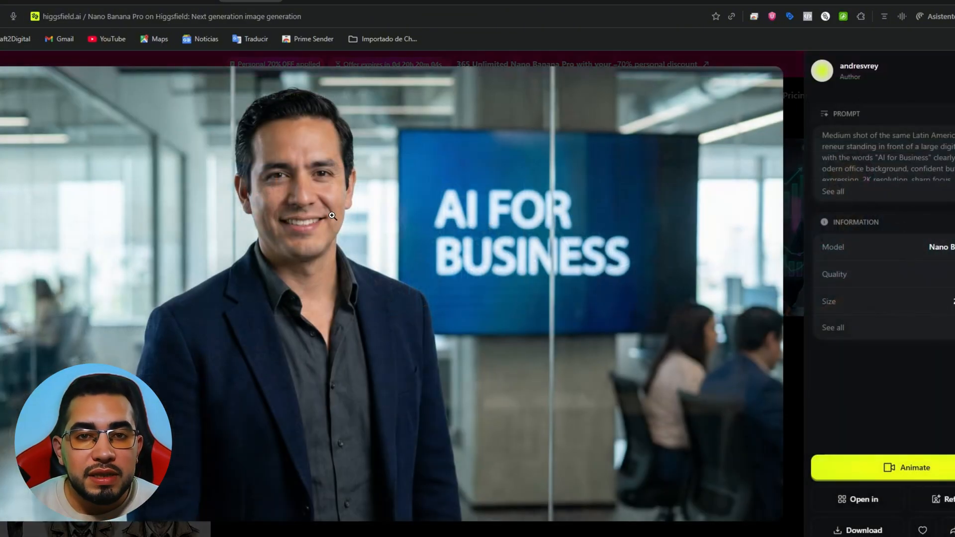
key(Escape)
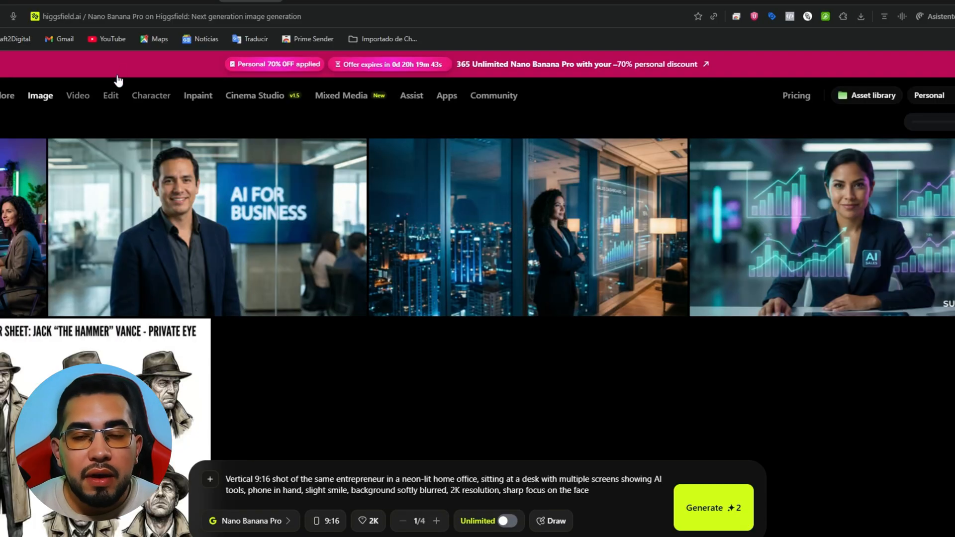
Go back to video generation with the Kling 2.6 model
click(172, 328)
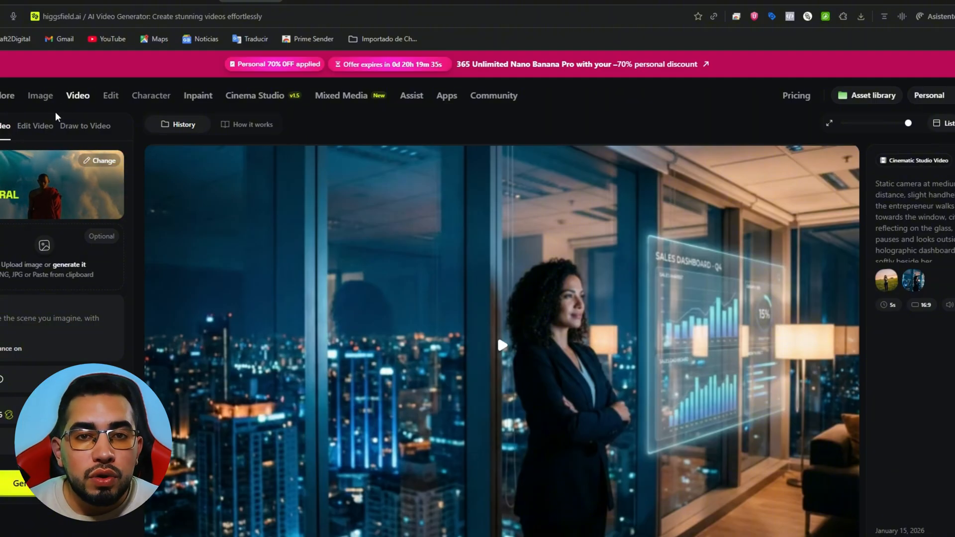
click(558, 336)
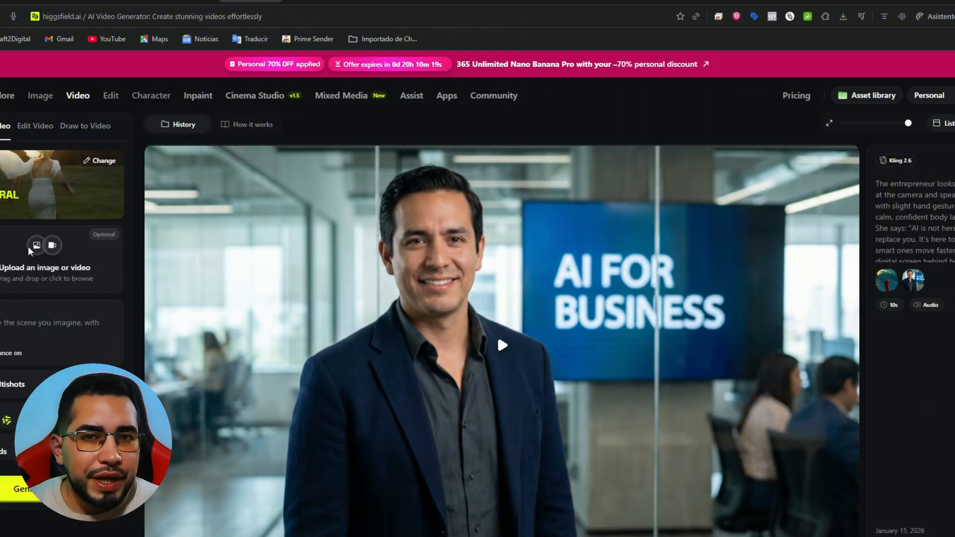
Add the neon home office image of the woman as the source image and enter the vertical 9:16 fast-paced sequence prompt
click(566, 336)
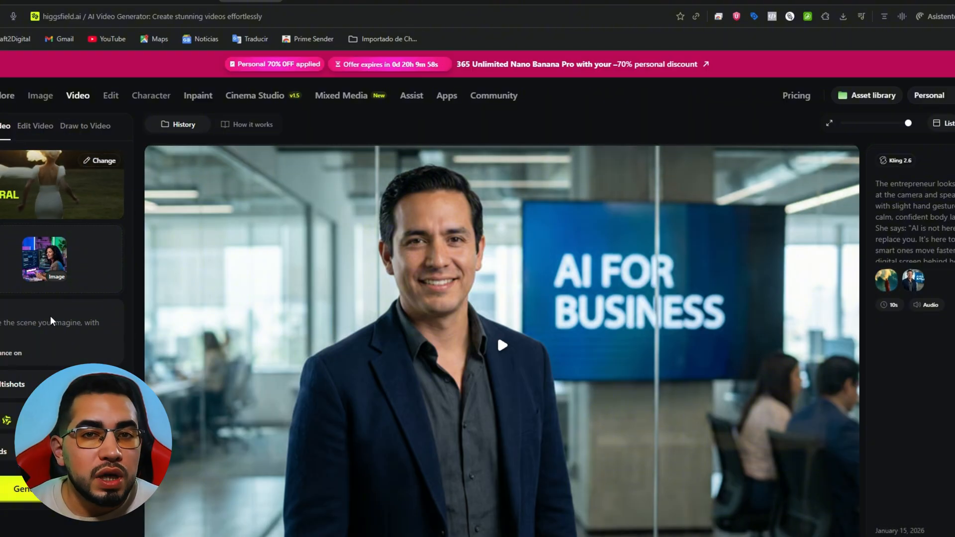
key(ctrl+v)
key(BackSpace)
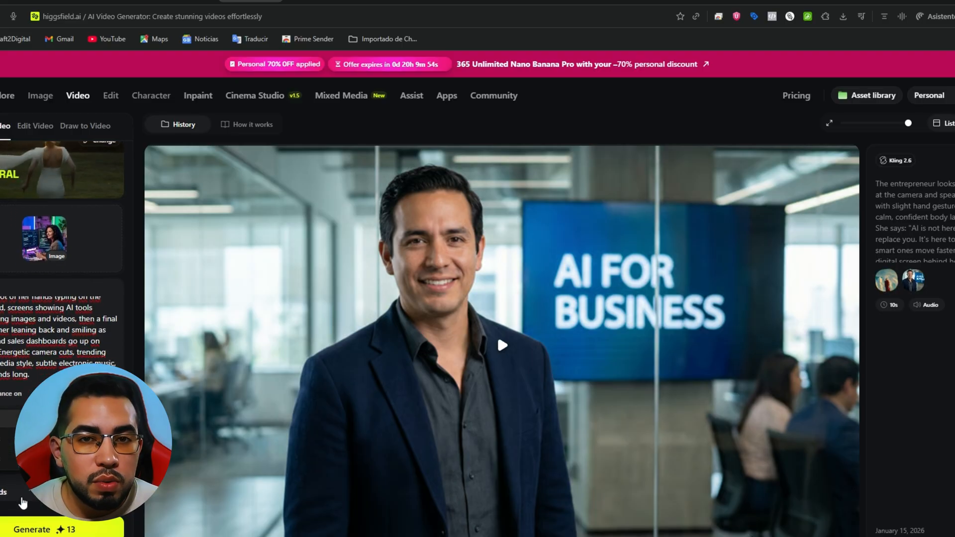
Set the video duration to 10 seconds and generate the 720p video with Wan 2.6
click(2, 453)
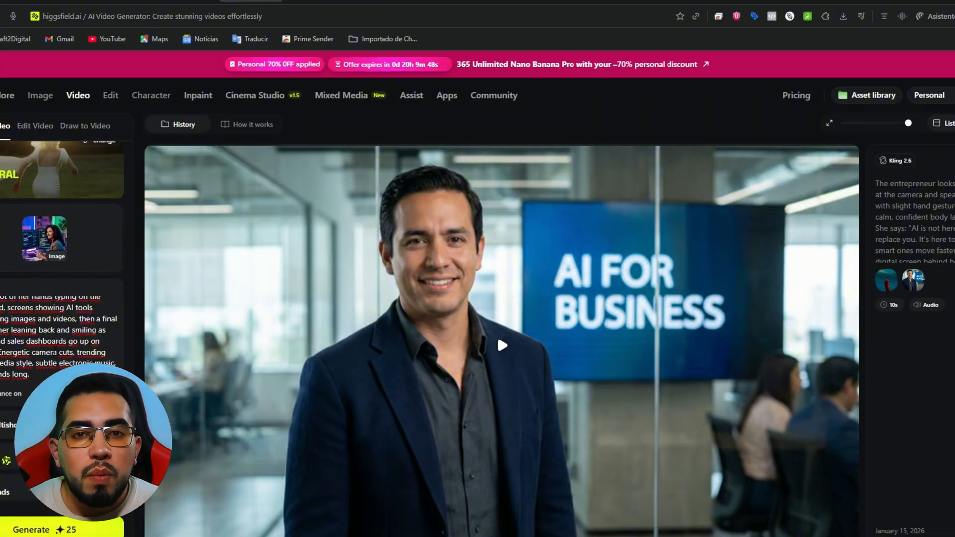
scroll(60, 338, up, 2)
scroll(60, 334, down, 2)
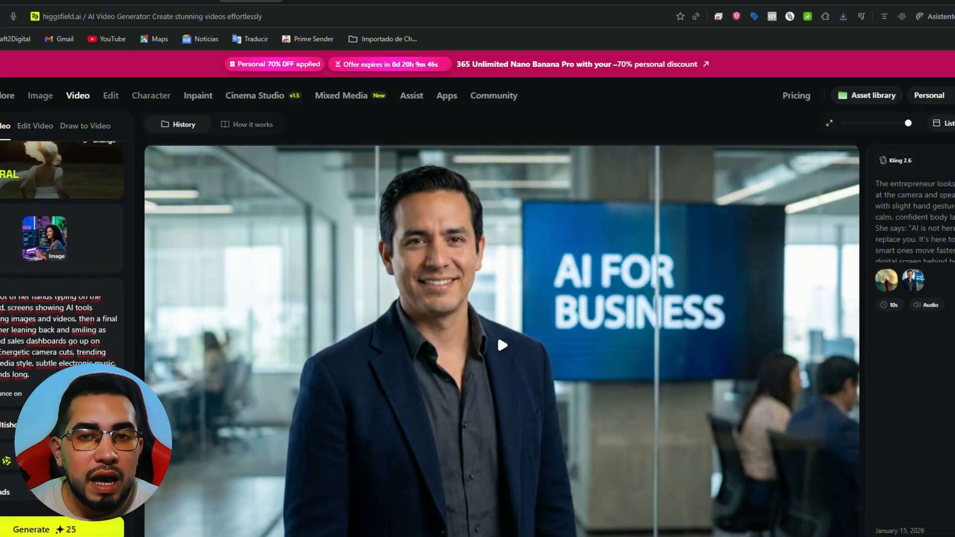
click(45, 530)
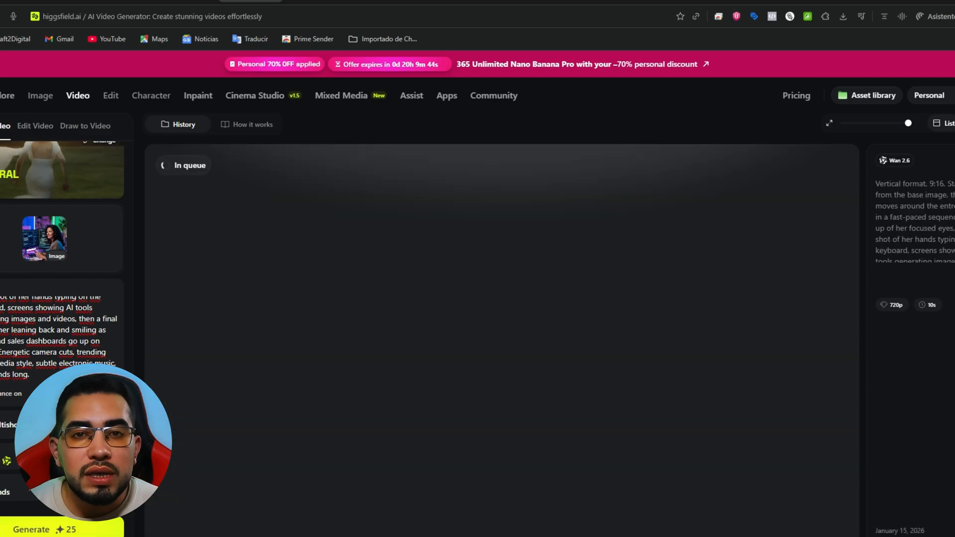
Browse the Google Veo, Higgsfield and Wan video models and switch the model to Wan 2.5
click(65, 456)
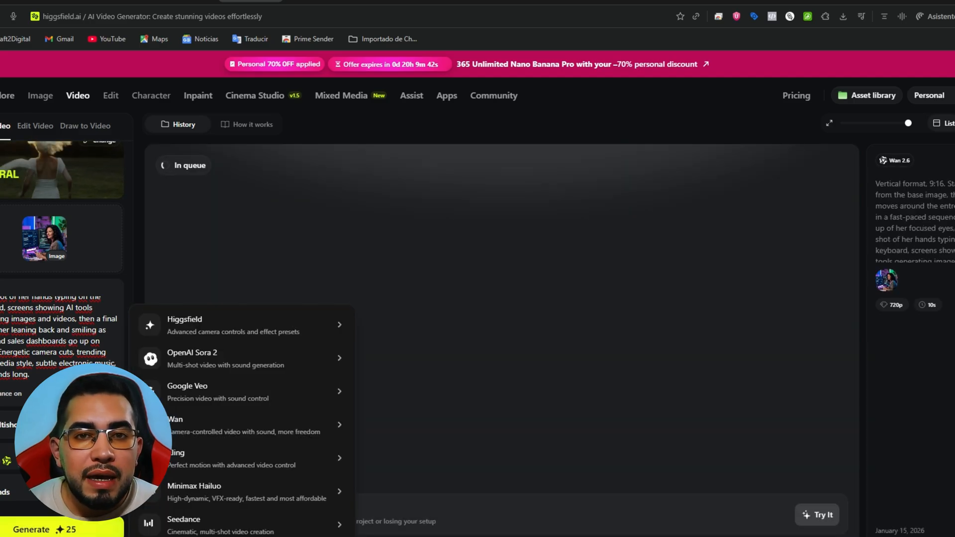
mouse_move(285, 424)
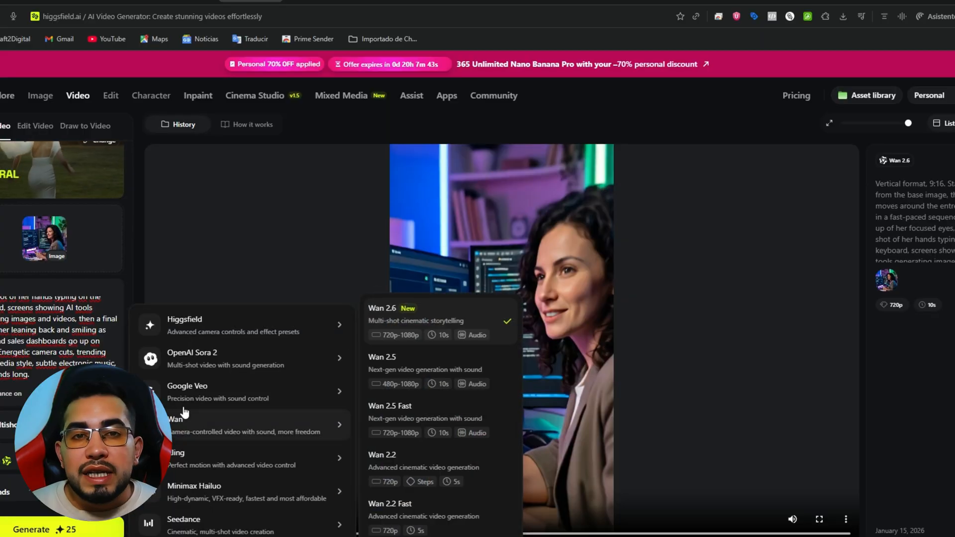
mouse_move(217, 403)
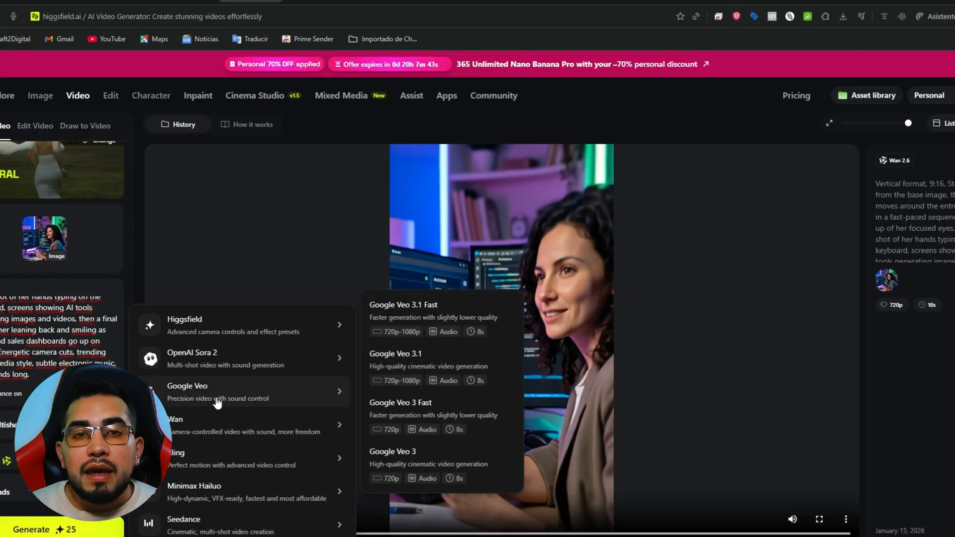
mouse_move(219, 337)
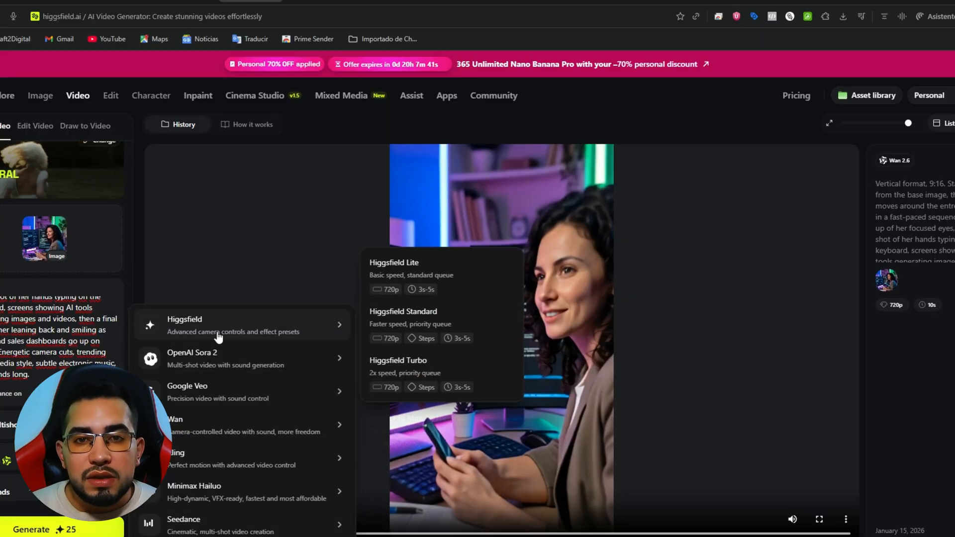
mouse_move(249, 426)
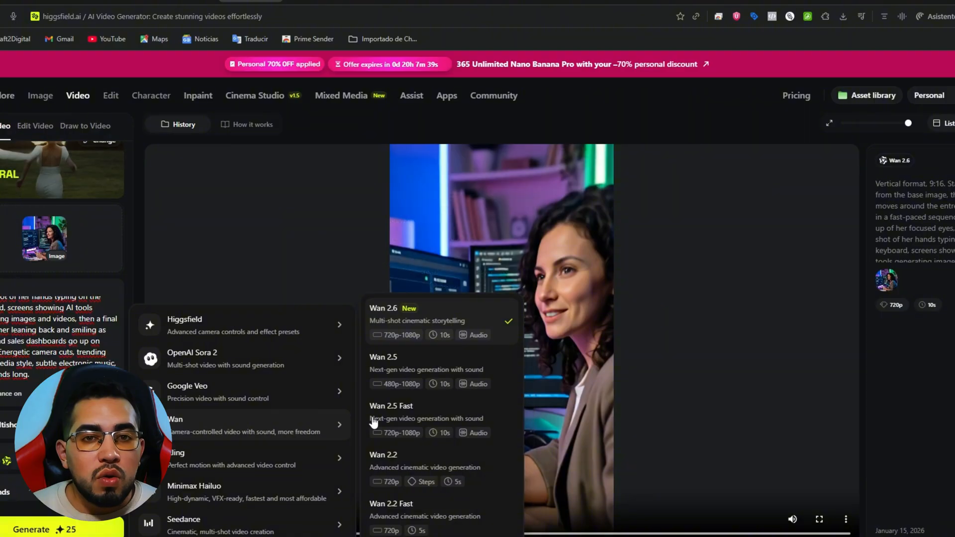
click(414, 369)
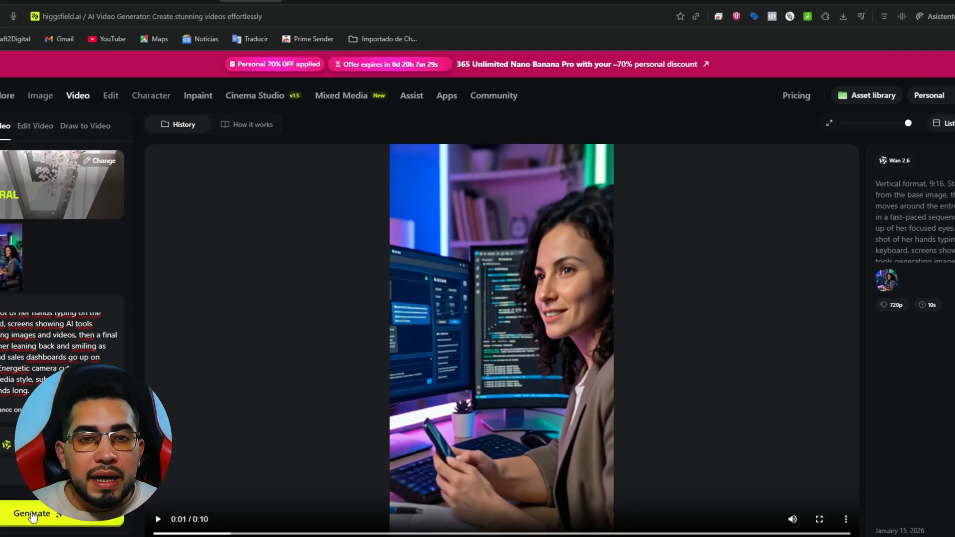
Check the full prompt and generate the 10-second, 480p Wan 2.5 video from the neon home office image
scroll(59, 353, up, 1)
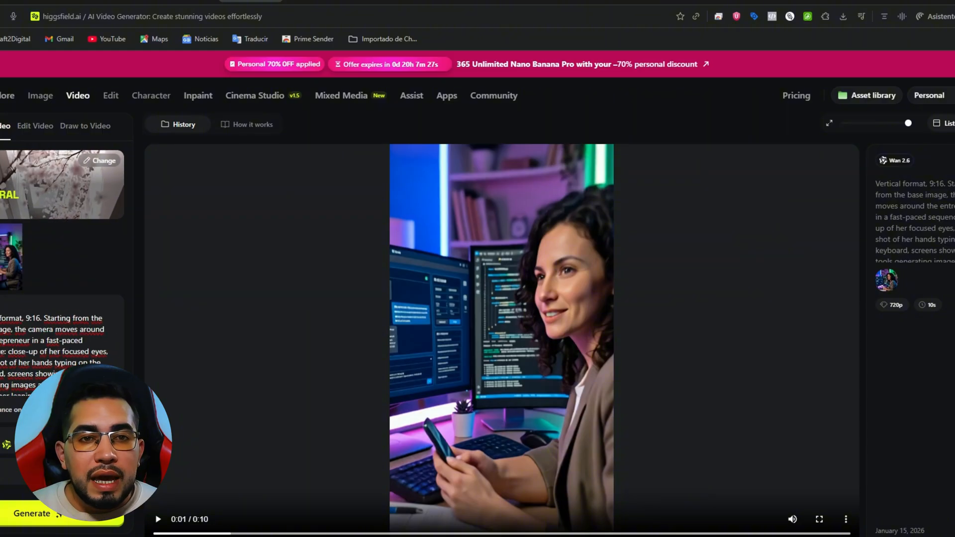
scroll(59, 353, down, 1)
scroll(58, 354, up, 1)
scroll(59, 353, down, 1)
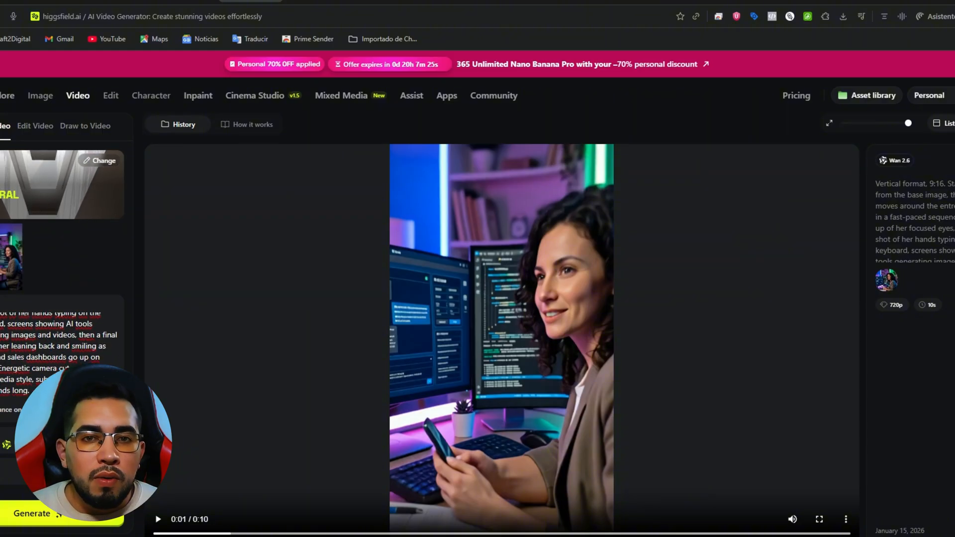
click(60, 513)
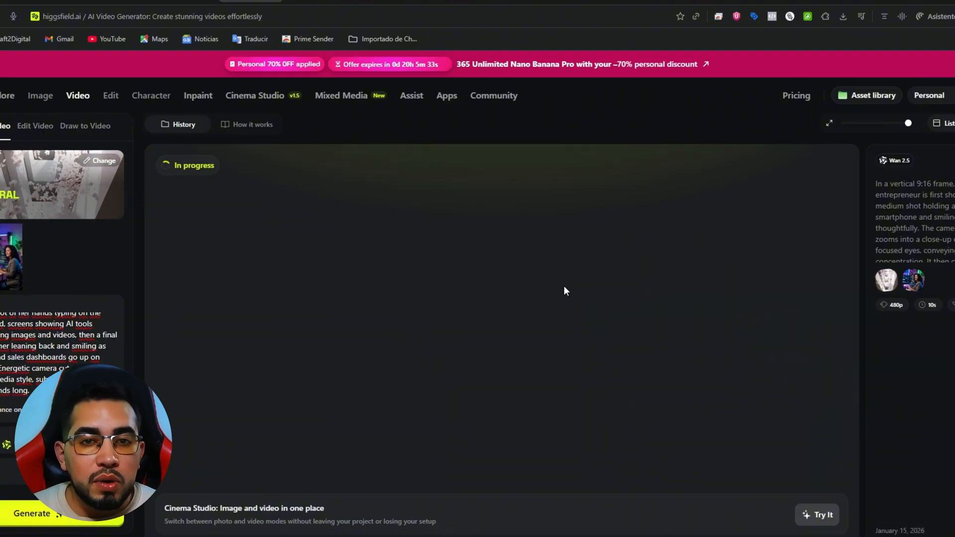
Find the finished Wan 2.6 video in the generation history and open its playback options
scroll(565, 291, down, 9)
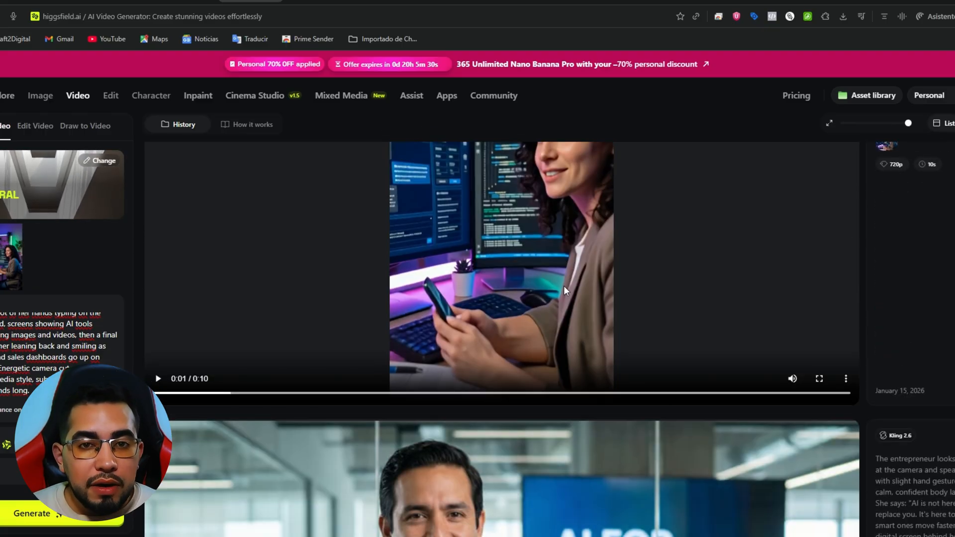
click(846, 379)
scroll(457, 180, up, 10)
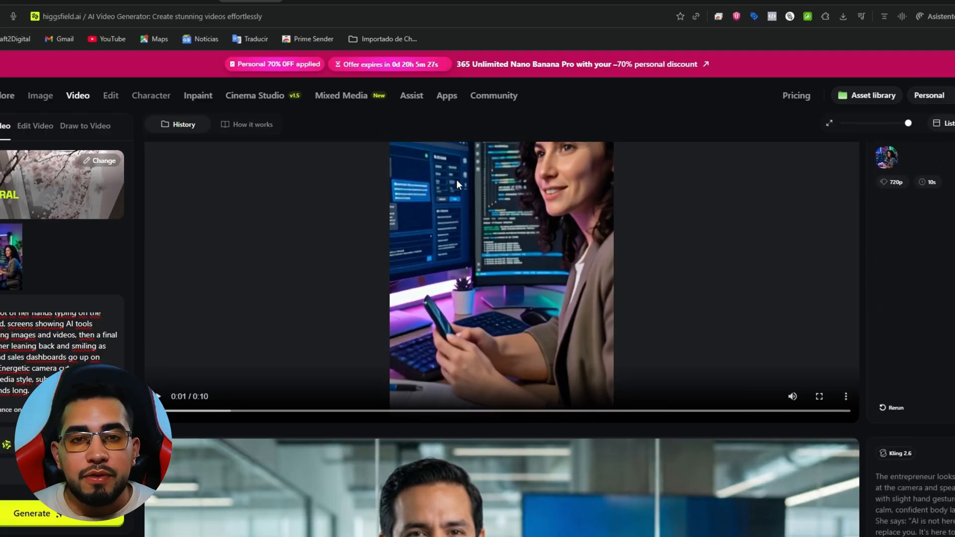